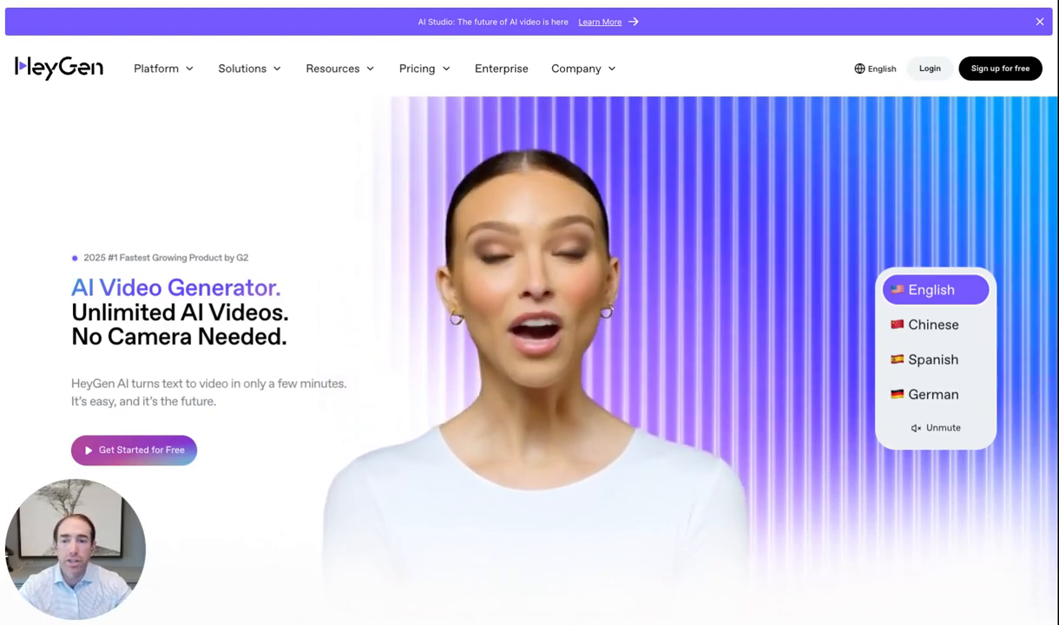
Scroll through the HeyGen landing page before signing in
{"action": "scroll", "coordinate": [394, 317], "scroll_direction": "down", "scroll_amount": 2}
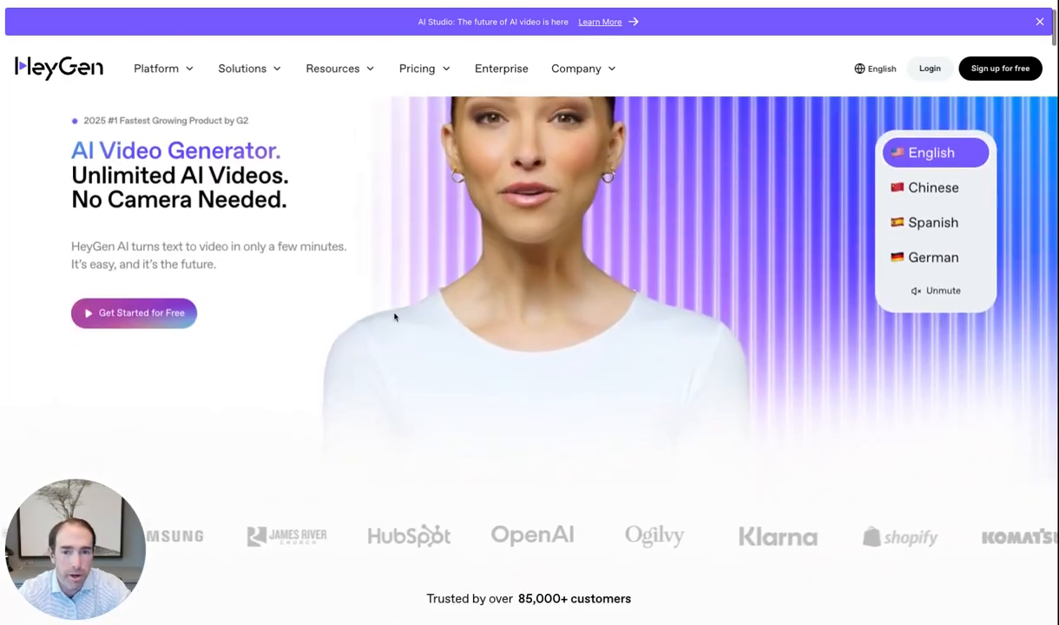
{"action": "scroll", "coordinate": [529, 330], "scroll_direction": "down", "scroll_amount": 8}
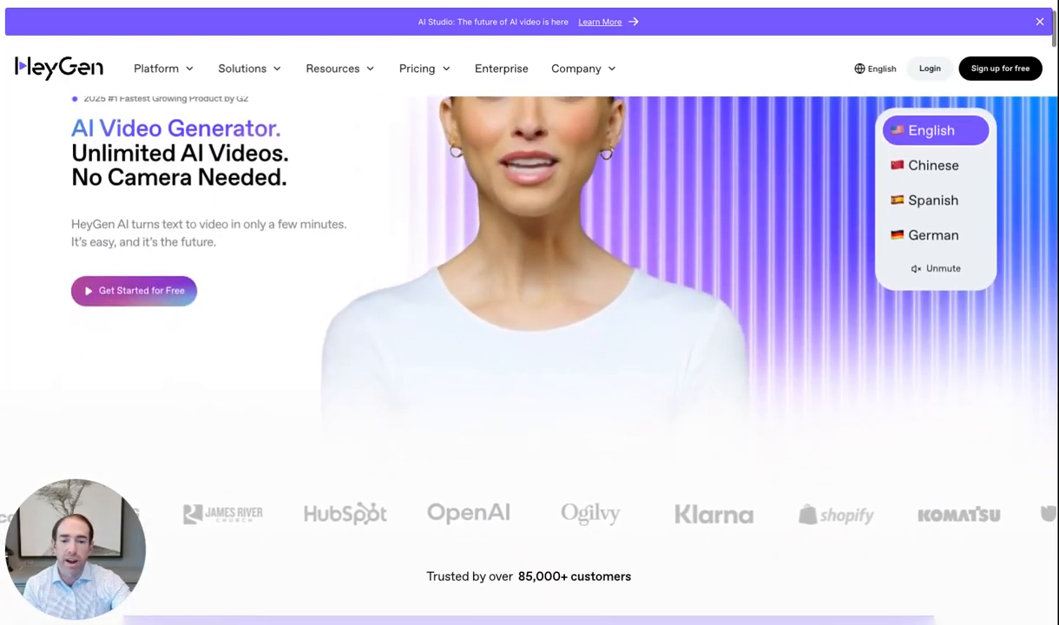
{"action": "scroll", "coordinate": [530, 347], "scroll_direction": "down", "scroll_amount": 1}
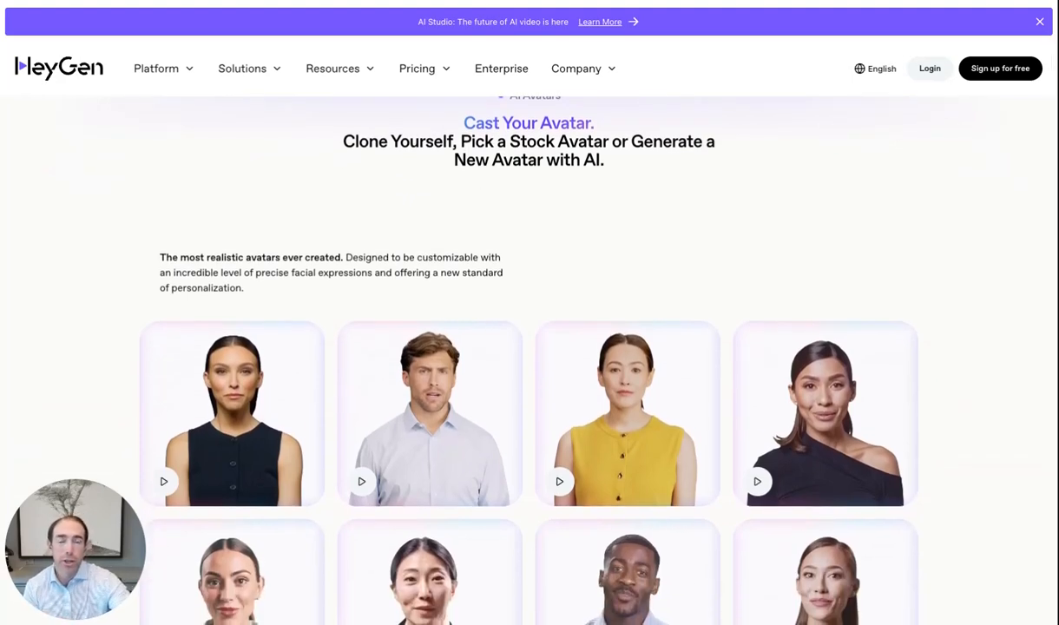
{"action": "scroll", "coordinate": [529, 347], "scroll_direction": "down", "scroll_amount": 1}
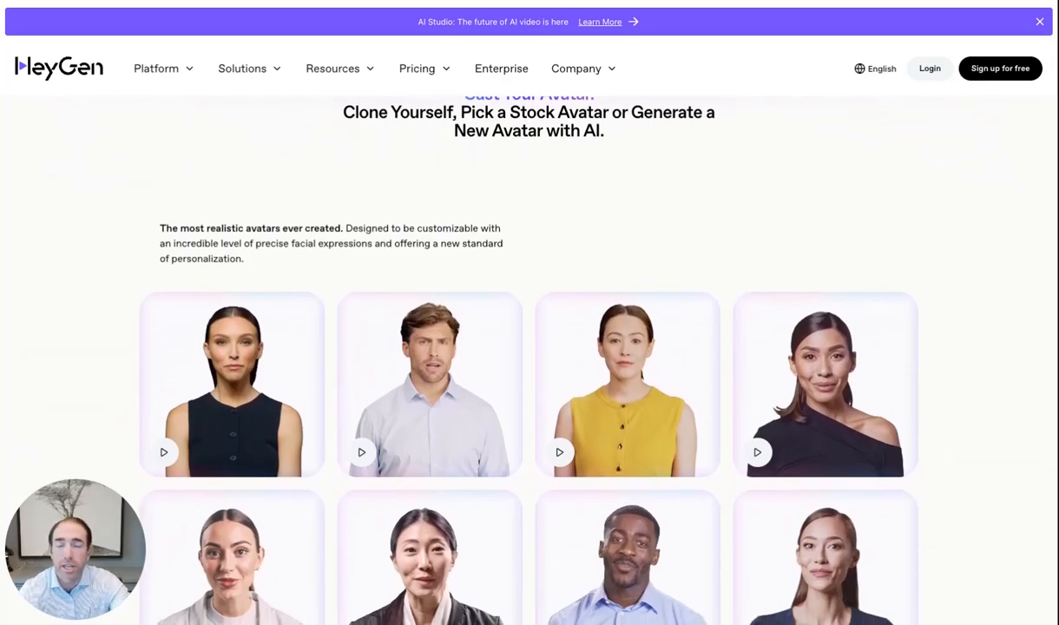
{"action": "scroll", "coordinate": [529, 347], "scroll_direction": "down", "scroll_amount": 5}
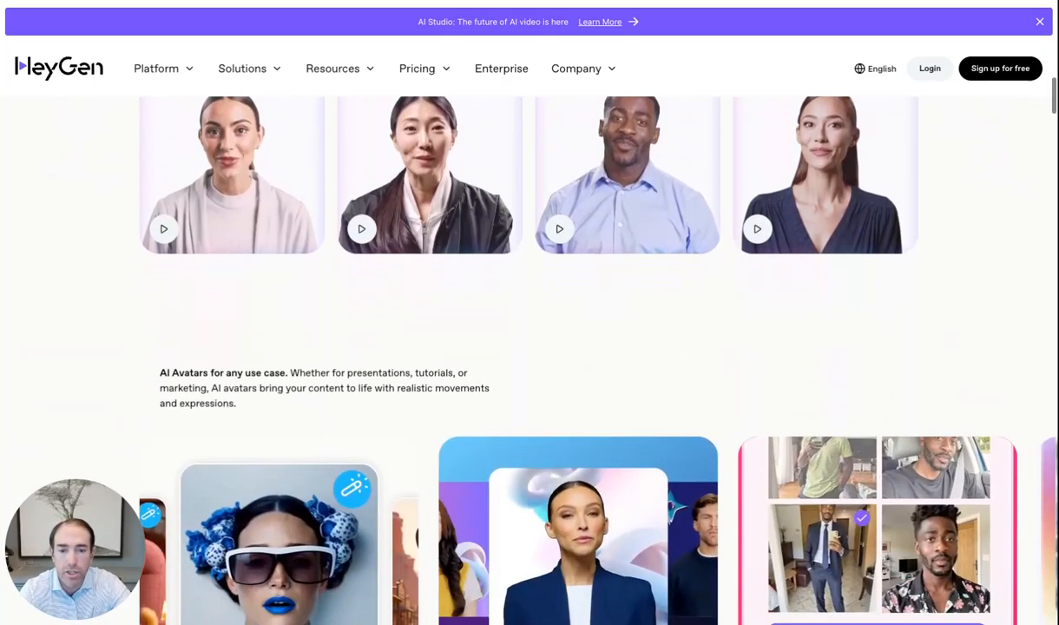
{"action": "scroll", "coordinate": [530, 347], "scroll_direction": "down", "scroll_amount": 1}
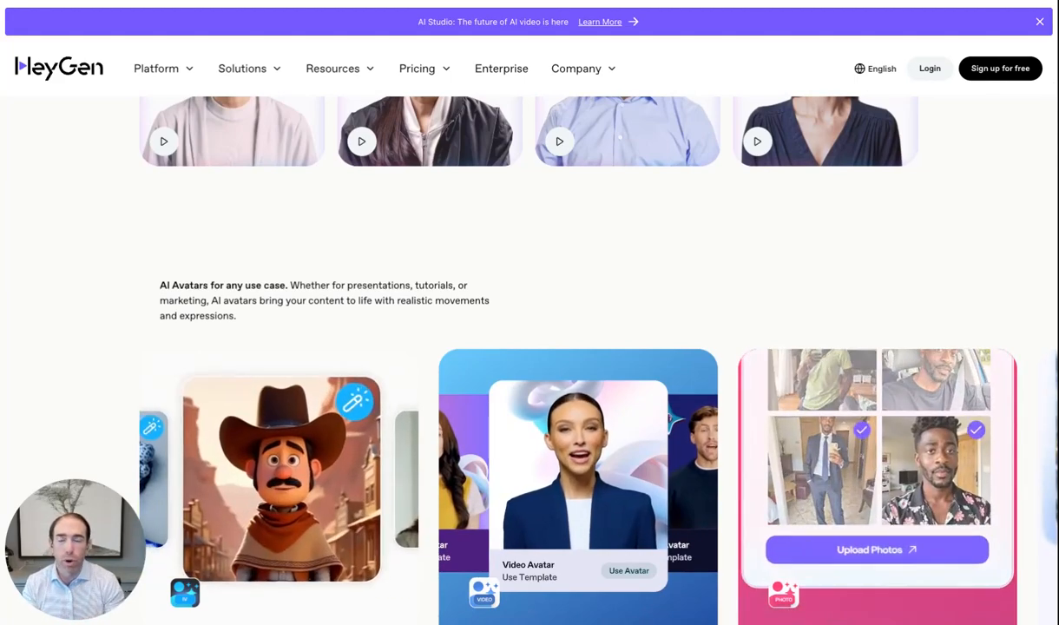
{"action": "scroll", "coordinate": [529, 347], "scroll_direction": "down", "scroll_amount": 3}
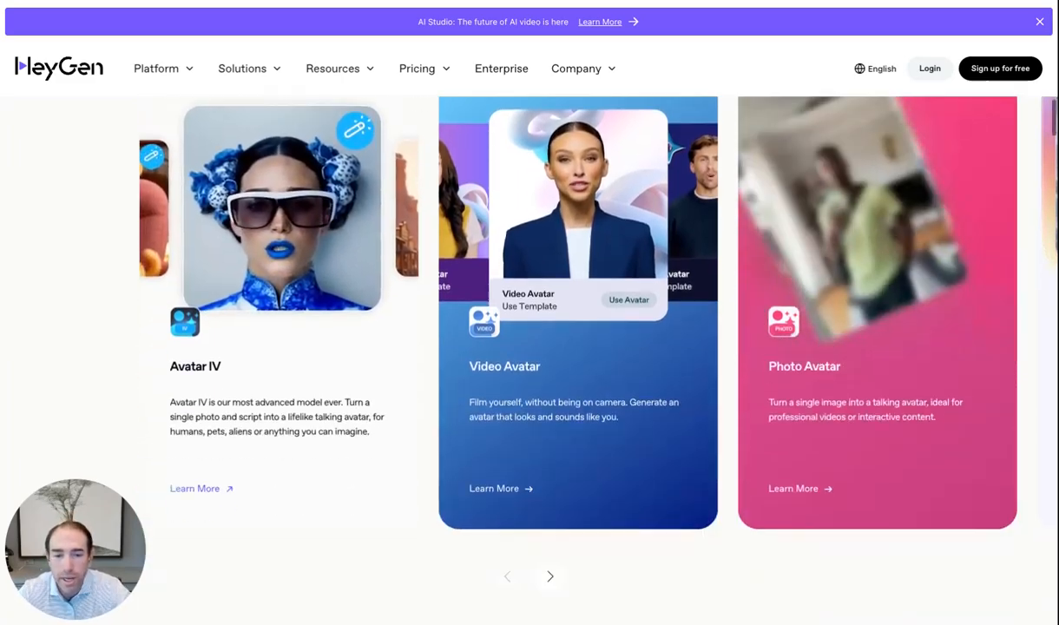
{"action": "scroll", "coordinate": [530, 347], "scroll_direction": "down", "scroll_amount": 10}
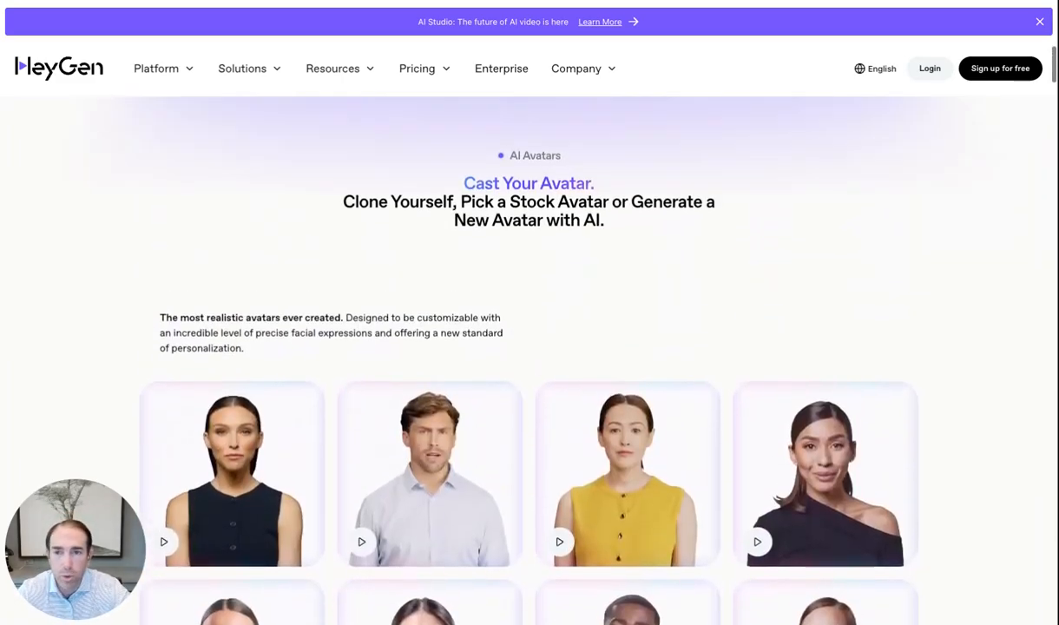
{"action": "scroll", "coordinate": [529, 347], "scroll_direction": "up", "scroll_amount": 15}
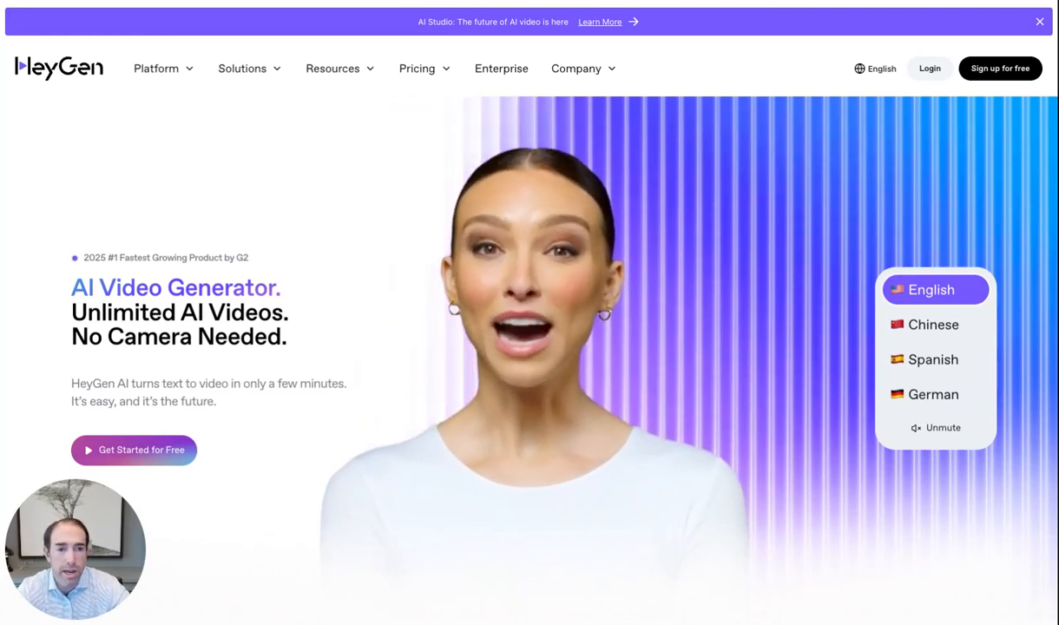
Sign in to HeyGen with a Google account and go to the Avatars library
{"action": "left_click", "coordinate": [927, 68]}
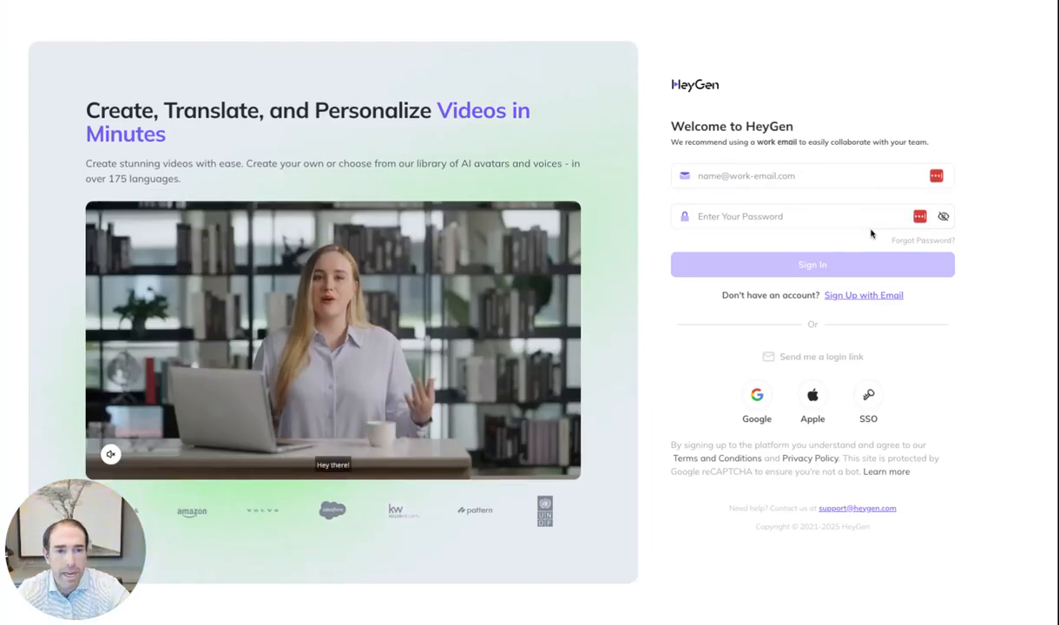
{"action": "left_click", "coordinate": [812, 176]}
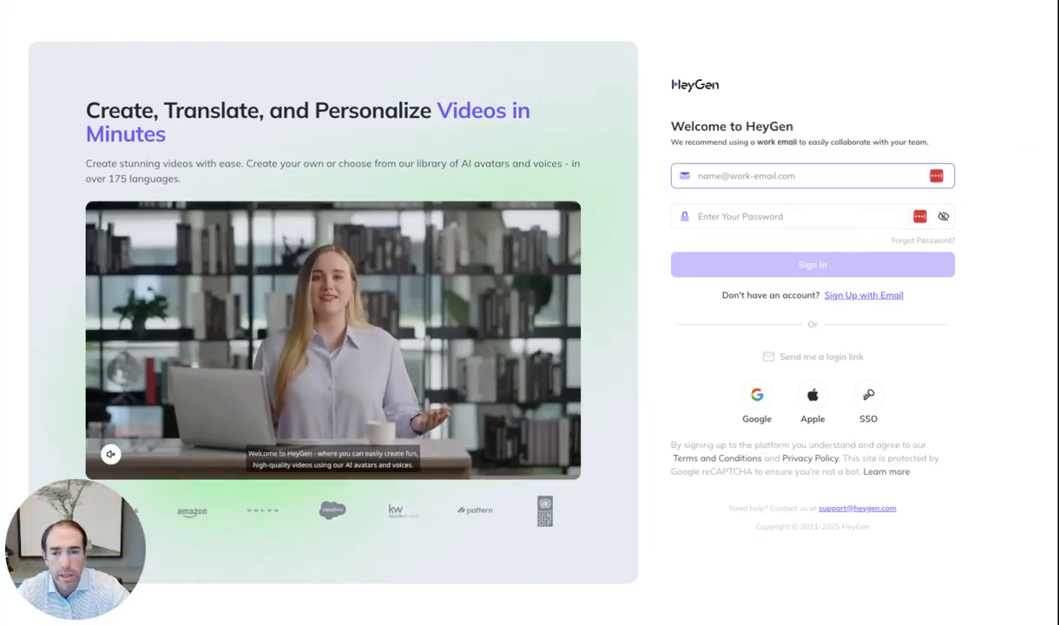
{"action": "left_click", "coordinate": [757, 394]}
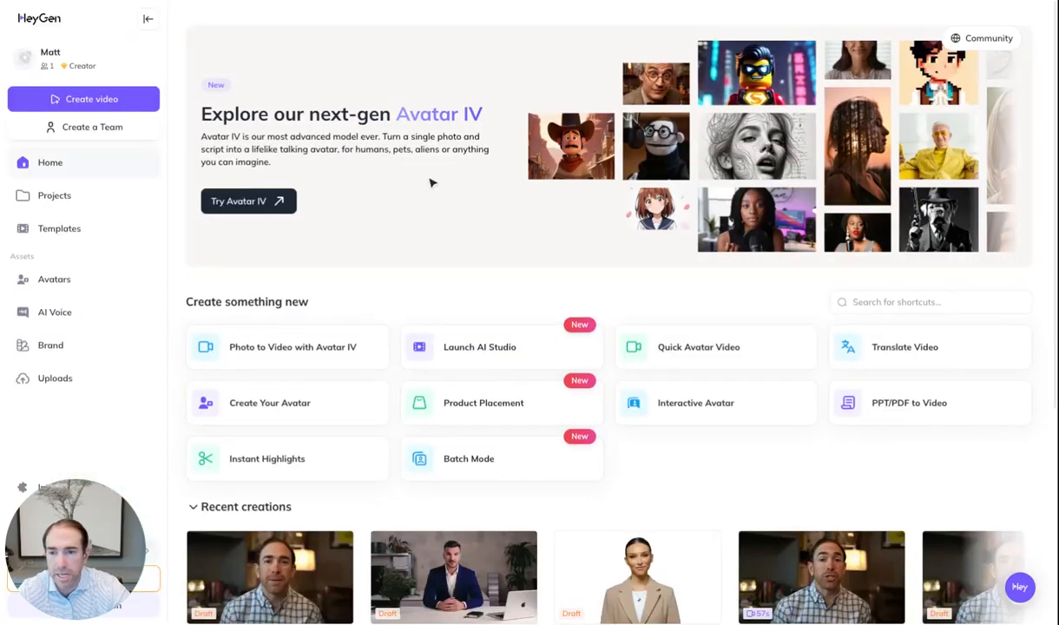
{"action": "left_click", "coordinate": [45, 280]}
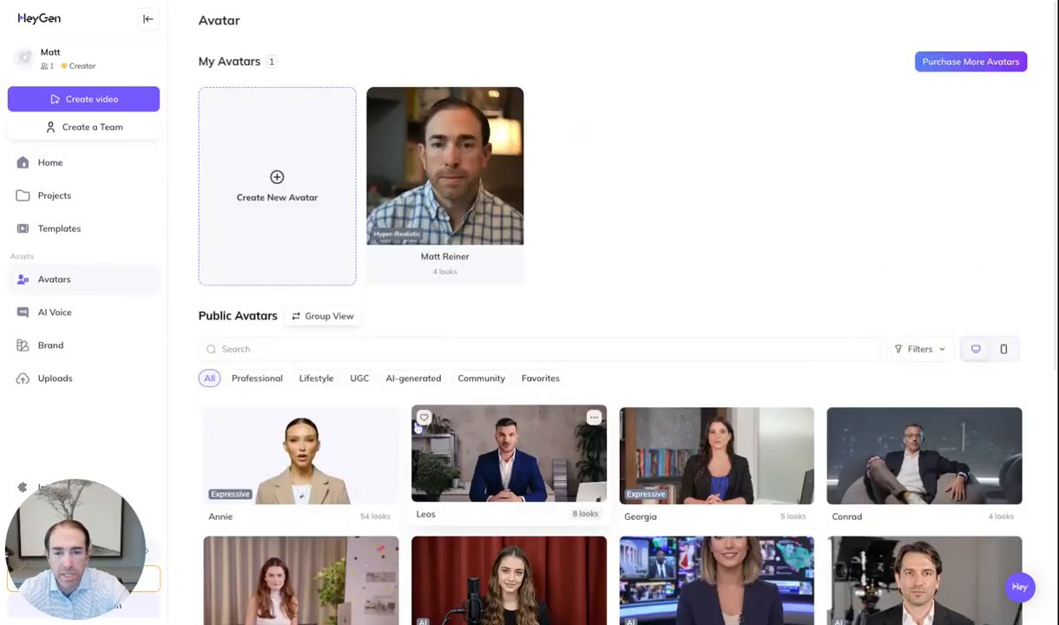
Browse the Public Avatars grid, then open and dismiss the Create New Avatar options
{"action": "scroll", "coordinate": [417, 428], "scroll_direction": "down", "scroll_amount": 1}
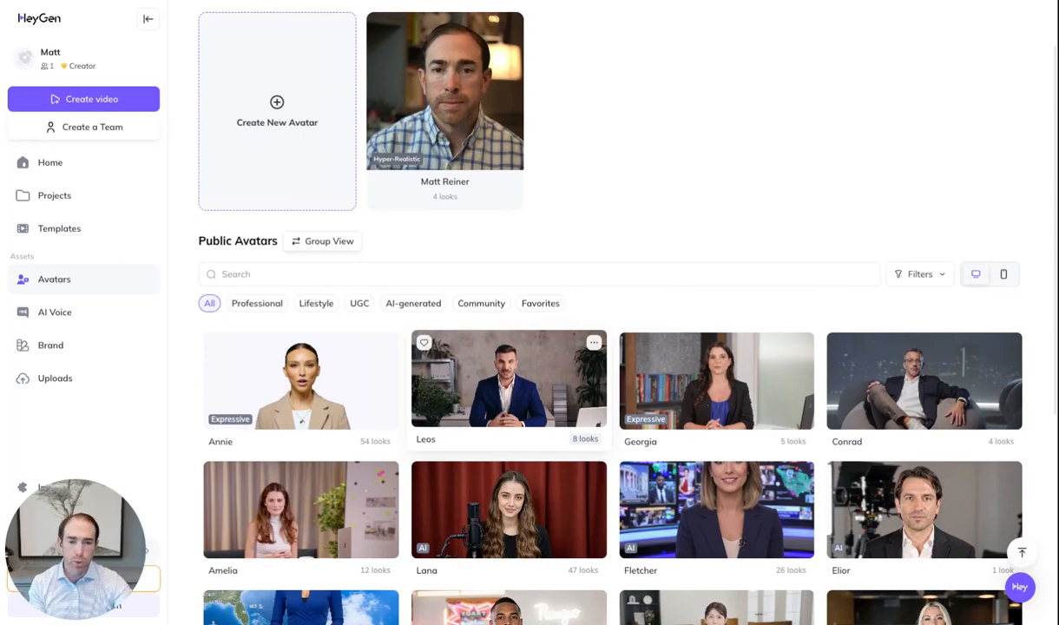
{"action": "scroll", "coordinate": [417, 427], "scroll_direction": "down", "scroll_amount": 1}
{"action": "scroll", "coordinate": [508, 338], "scroll_direction": "down", "scroll_amount": 2}
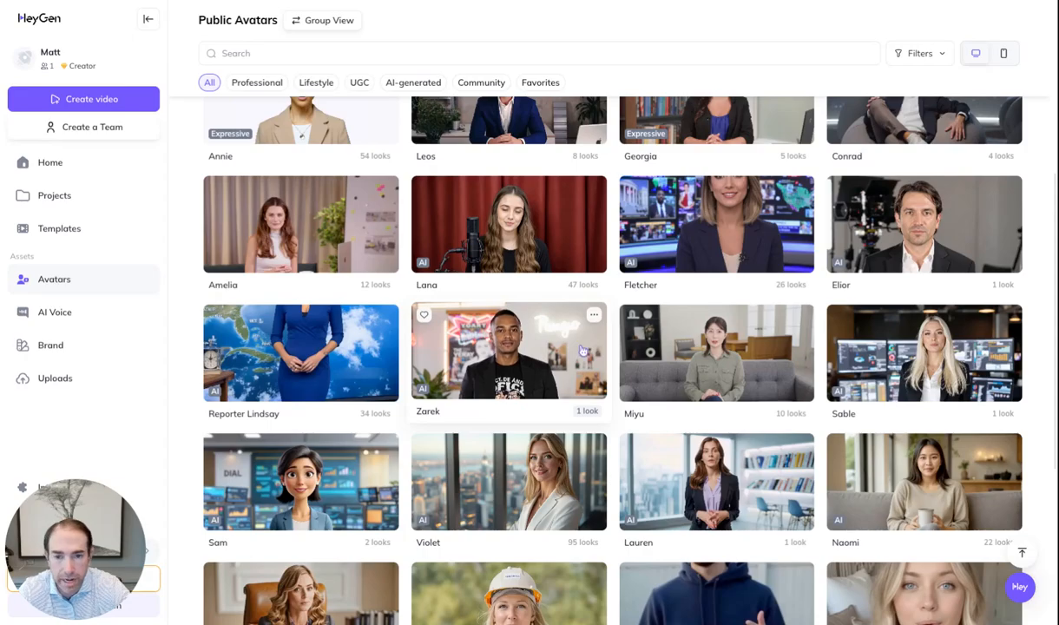
{"action": "scroll", "coordinate": [536, 247], "scroll_direction": "up", "scroll_amount": 5}
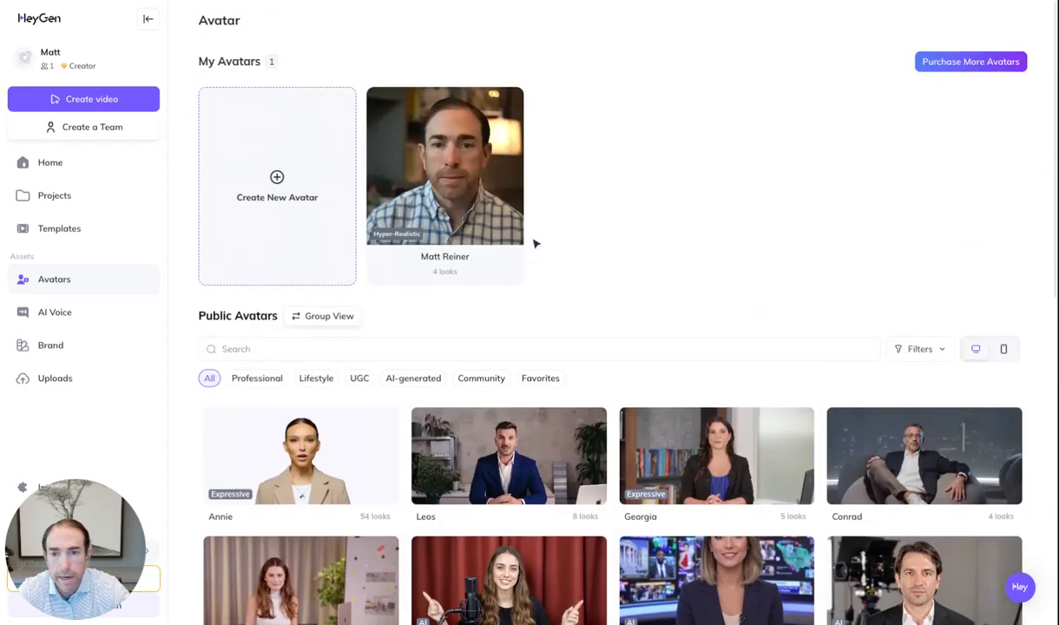
{"action": "left_click", "coordinate": [279, 188]}
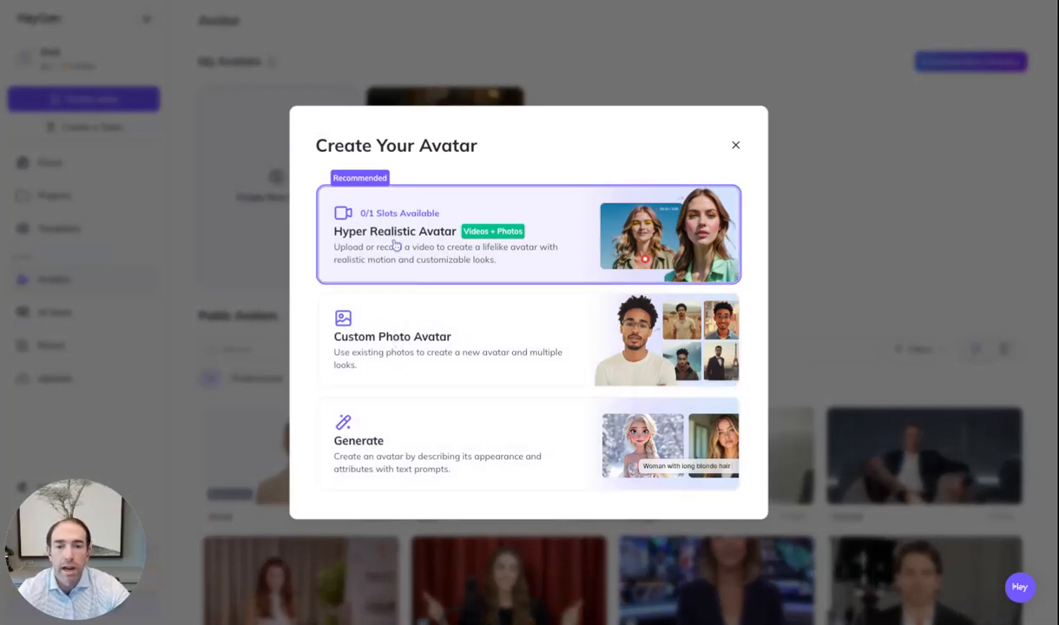
{"action": "left_click", "coordinate": [735, 148]}
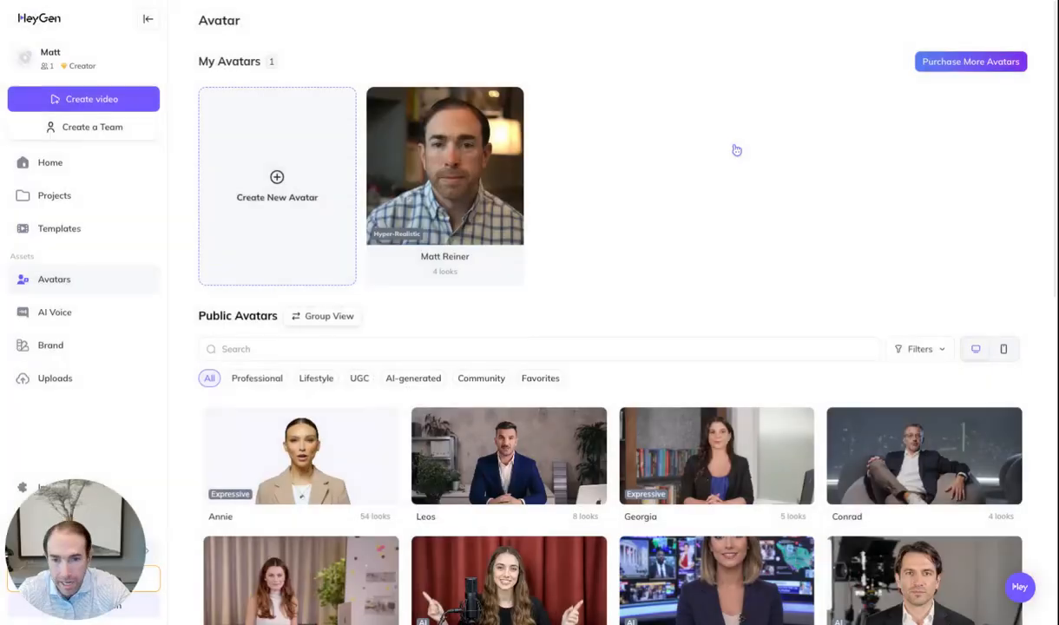
Open your avatar's five looks and add a new look built from your own video
{"action": "left_click", "coordinate": [453, 203]}
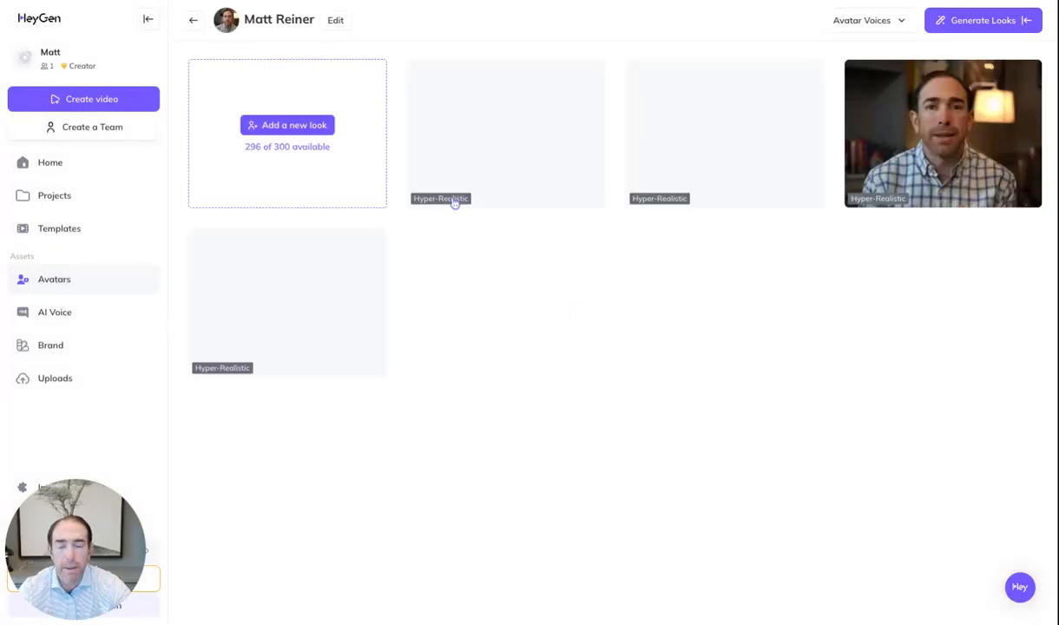
{"action": "mouse_move", "coordinate": [371, 271]}
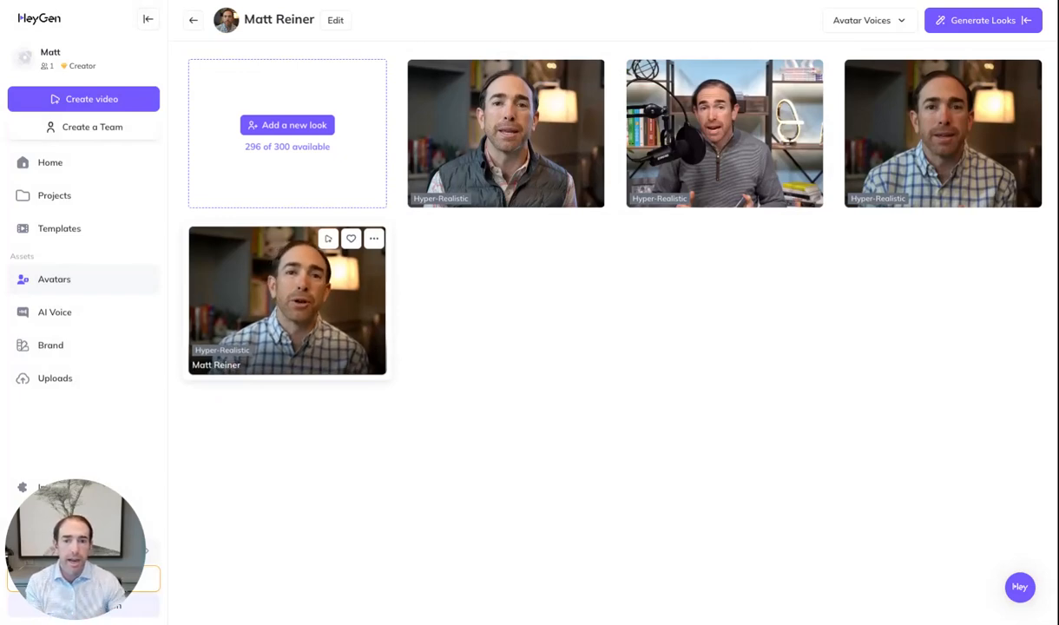
{"action": "mouse_move", "coordinate": [642, 172]}
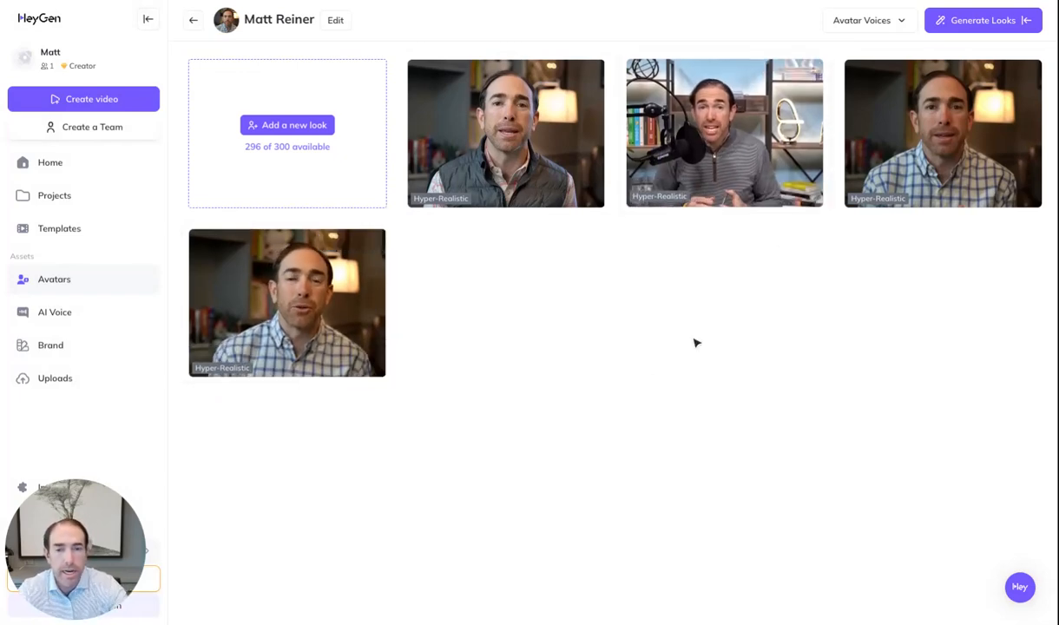
{"action": "left_click", "coordinate": [307, 127]}
{"action": "left_click", "coordinate": [414, 289]}
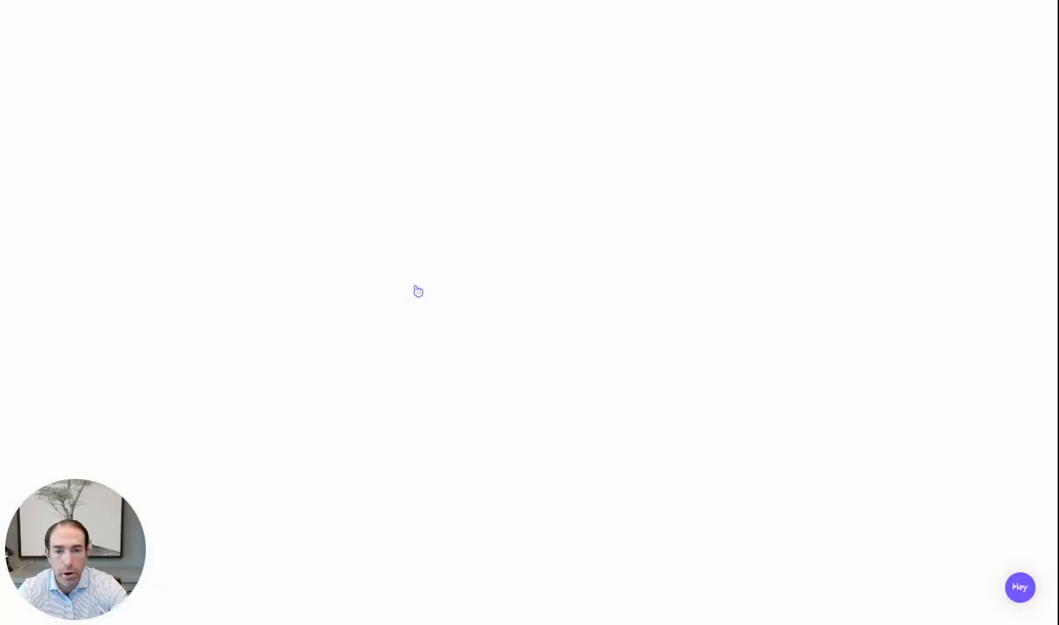
Upload the 2:31 recorded video with AI background removal on, reach Review, and play the preview
{"action": "left_click", "coordinate": [529, 602]}
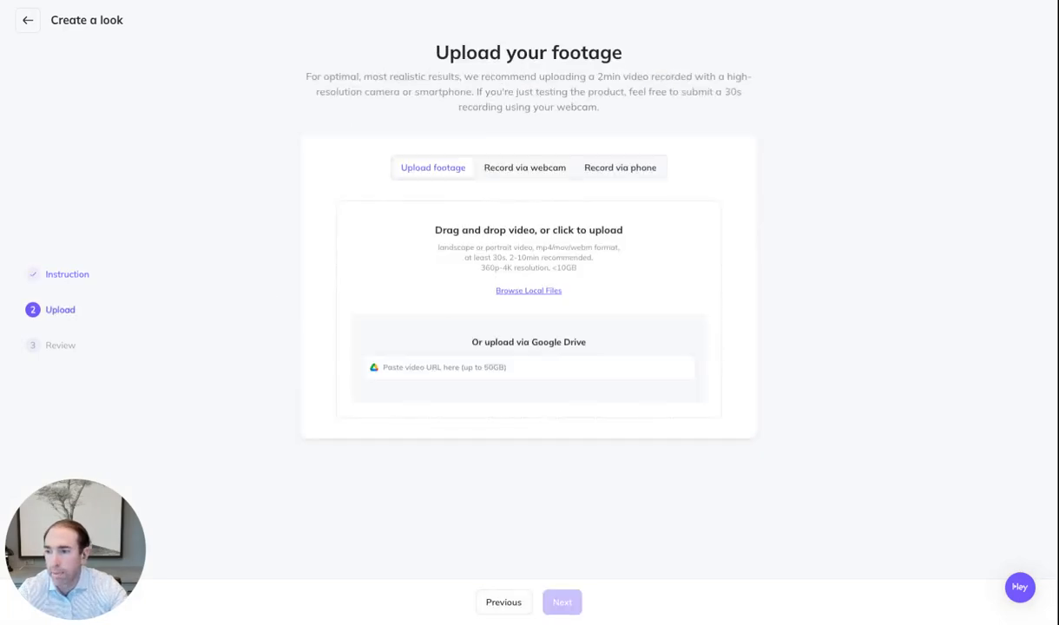
{"action": "left_click_drag", "start_coordinate": [1054, 312], "coordinate": [529, 309]}
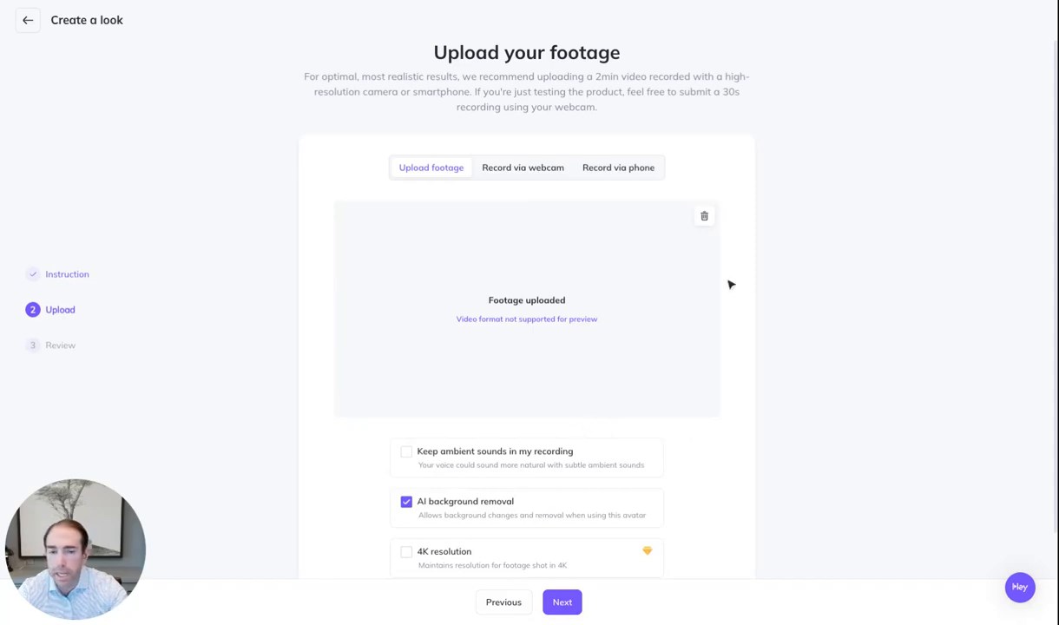
{"action": "scroll", "coordinate": [670, 251], "scroll_direction": "down", "scroll_amount": 1}
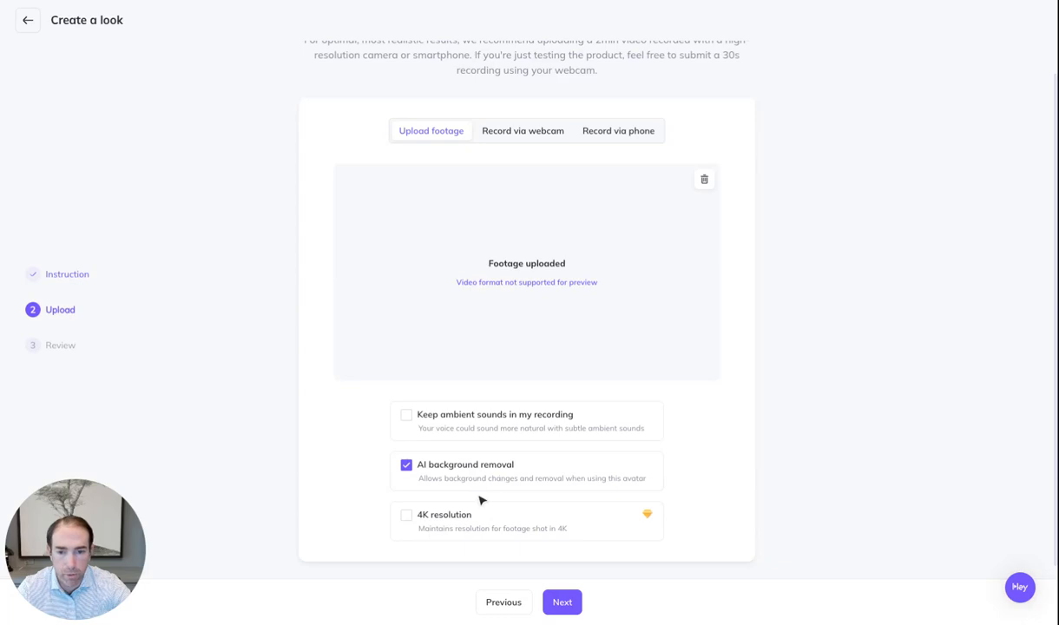
{"action": "left_click", "coordinate": [566, 603]}
{"action": "left_click", "coordinate": [285, 353]}
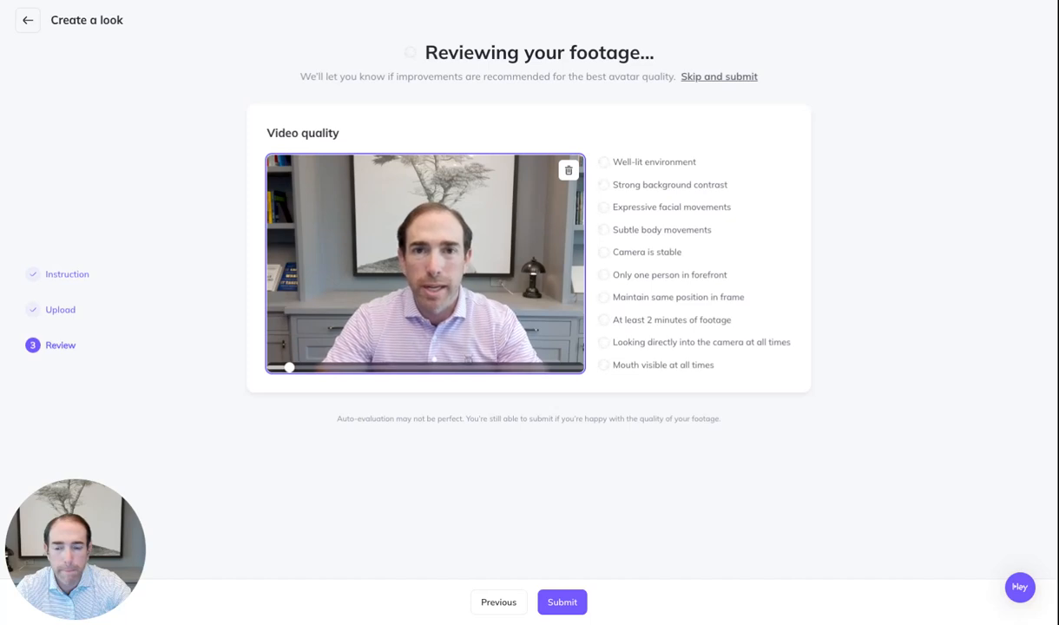
Check the footage around 01:07–01:12, then submit it despite the camera-gaze warning
{"action": "mouse_move", "coordinate": [369, 358]}
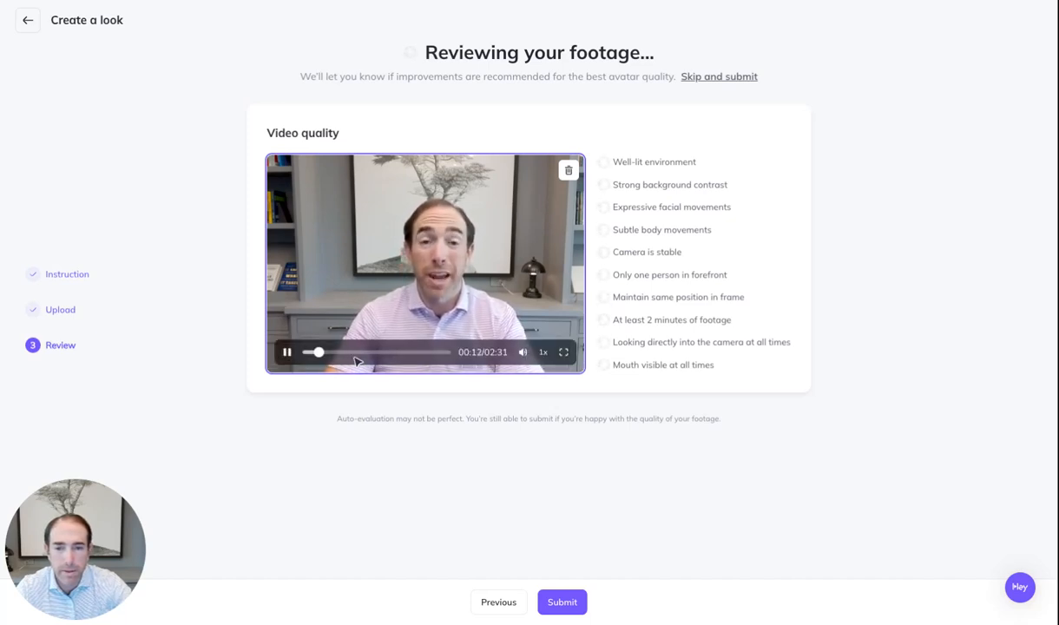
{"action": "left_click", "coordinate": [288, 352]}
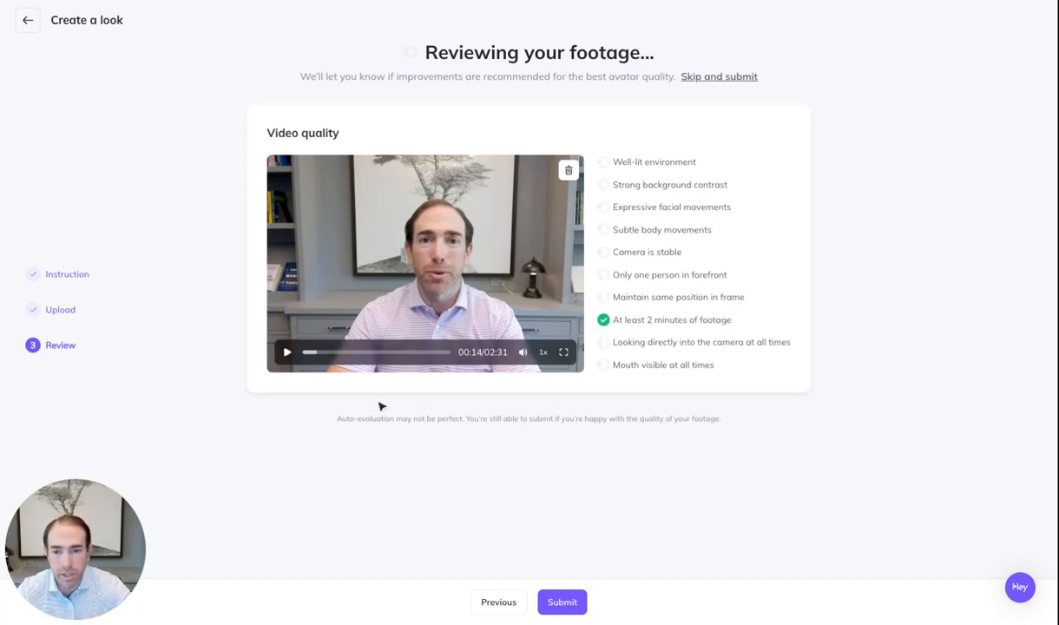
{"action": "left_click", "coordinate": [368, 352]}
{"action": "left_click", "coordinate": [287, 352]}
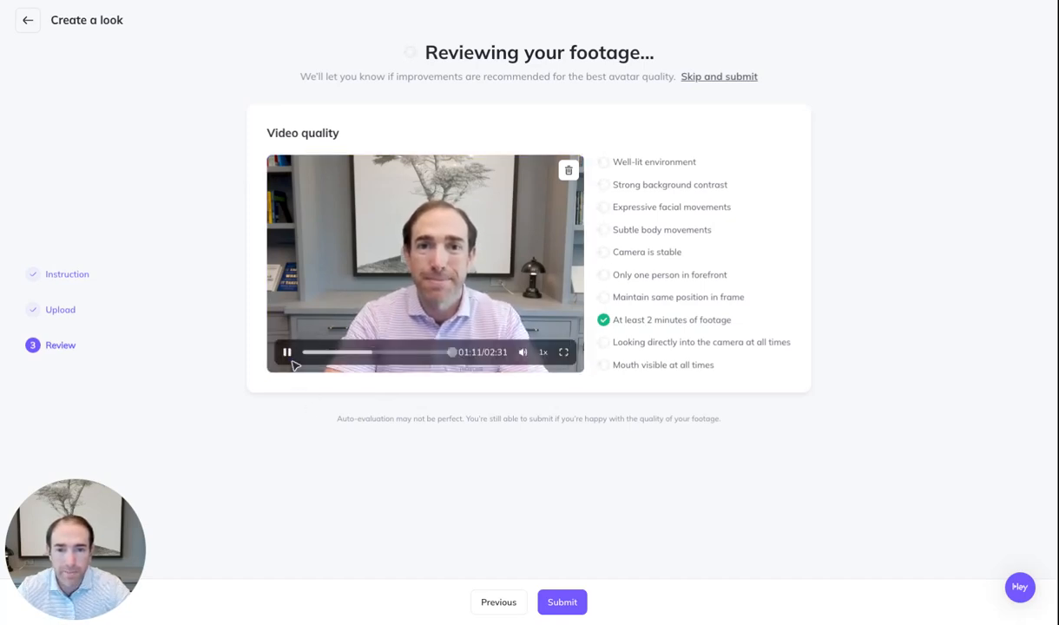
{"action": "left_click", "coordinate": [287, 351]}
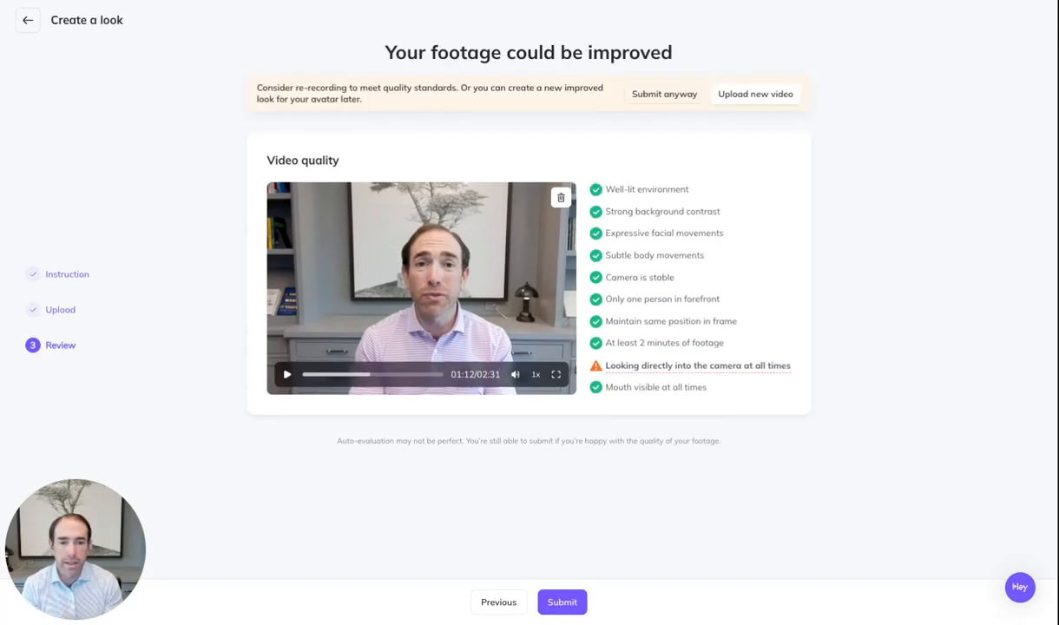
{"action": "mouse_move", "coordinate": [662, 368]}
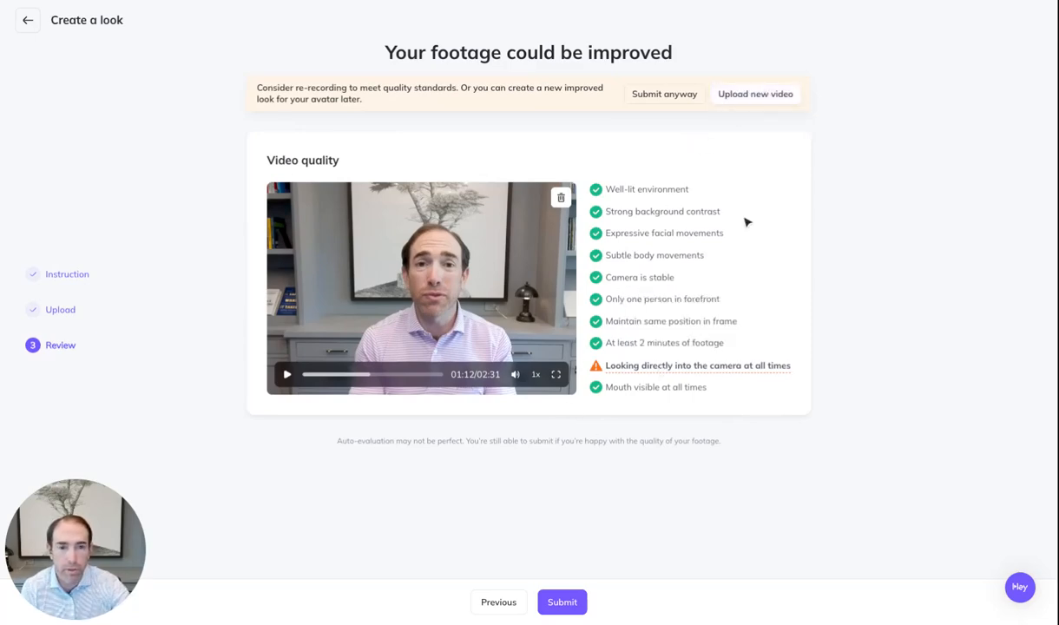
{"action": "left_click", "coordinate": [686, 97]}
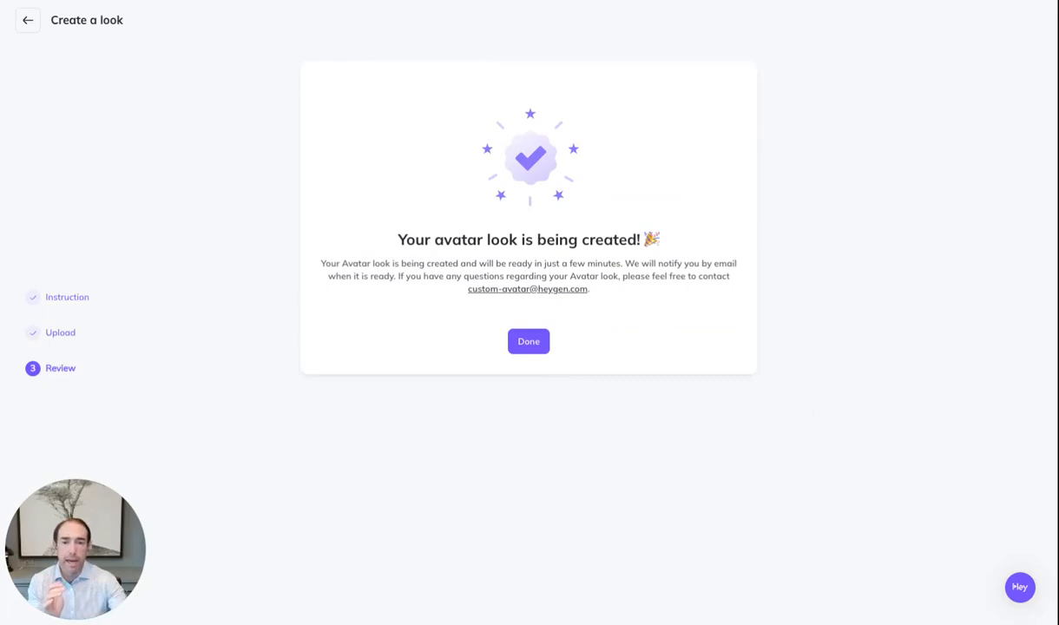
Leave the confirmation with Done to see the new look marked New among the avatar's looks
{"action": "left_click", "coordinate": [526, 342]}
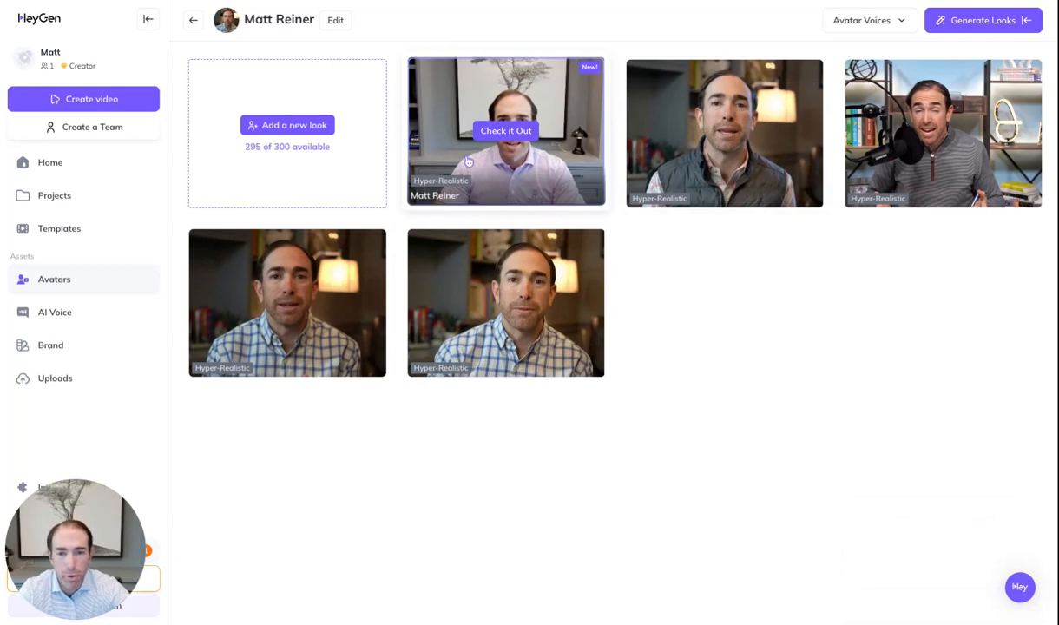
{"action": "left_click", "coordinate": [468, 162]}
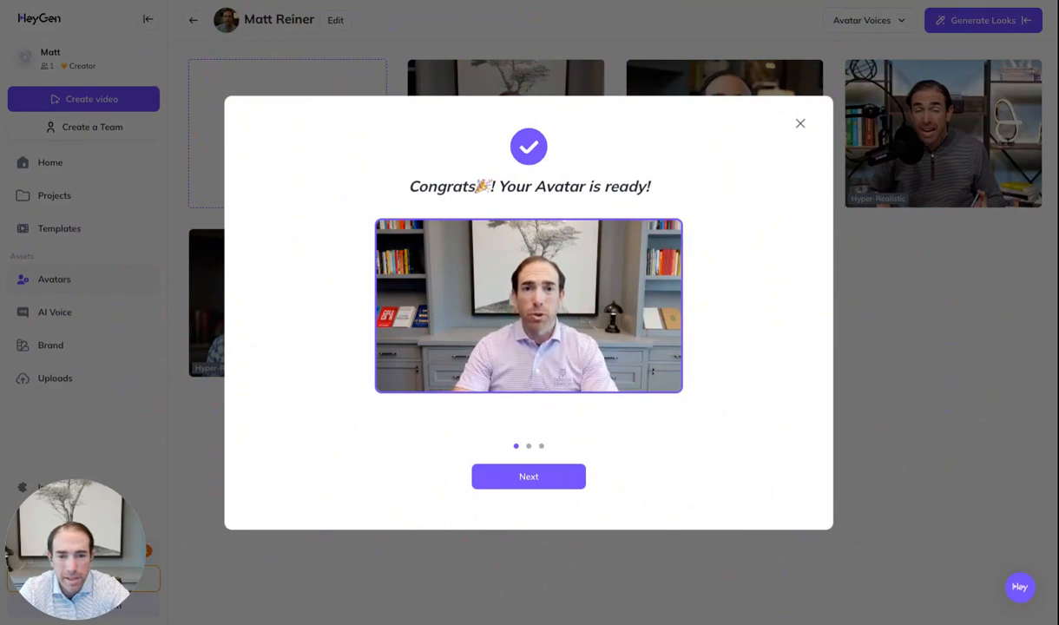
{"action": "left_click", "coordinate": [532, 476]}
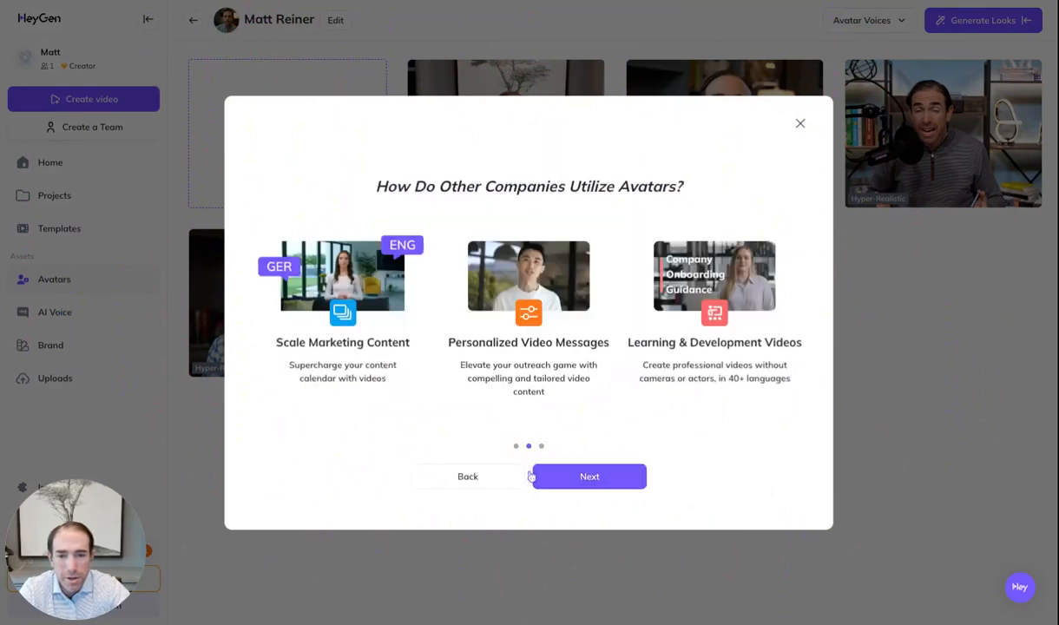
{"action": "left_click", "coordinate": [471, 479]}
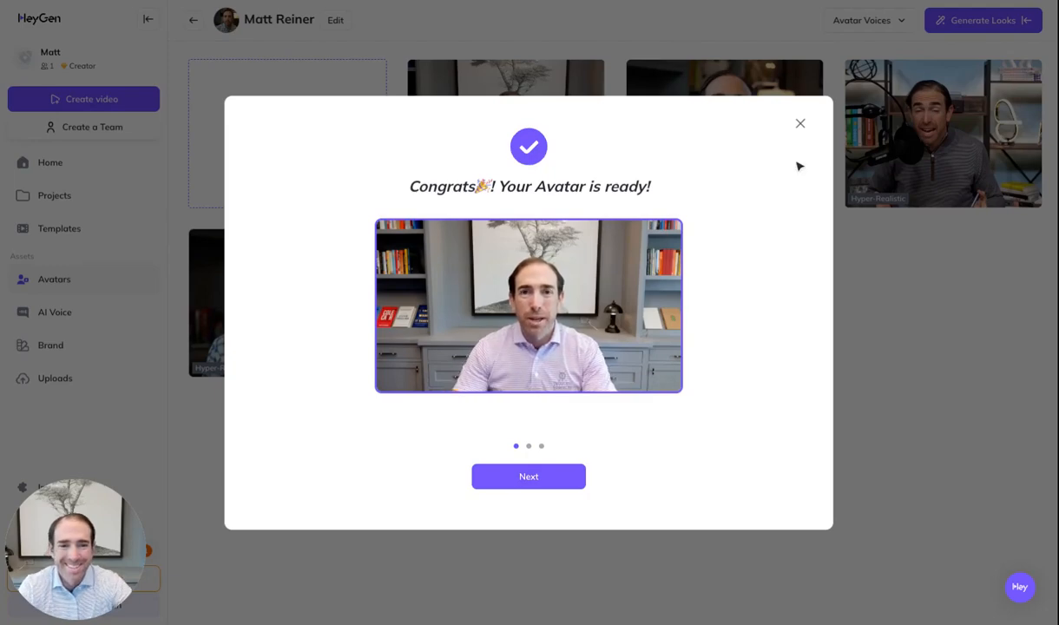
{"action": "left_click", "coordinate": [800, 123]}
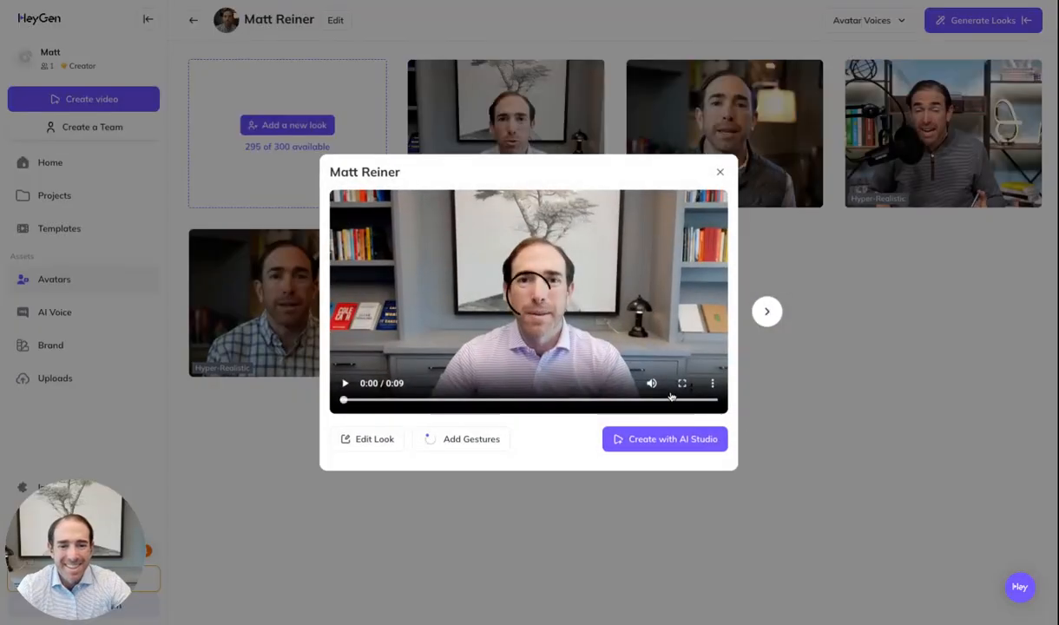
{"action": "left_click", "coordinate": [719, 175]}
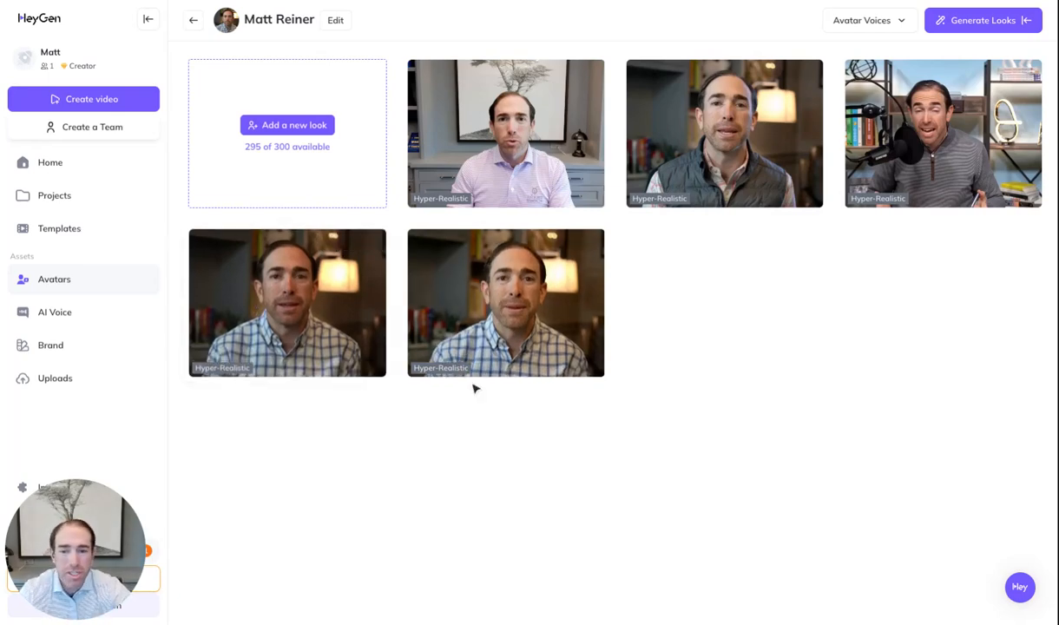
Open AI Voice, look at the third-party voice import options, then close that window
{"action": "left_click", "coordinate": [41, 315]}
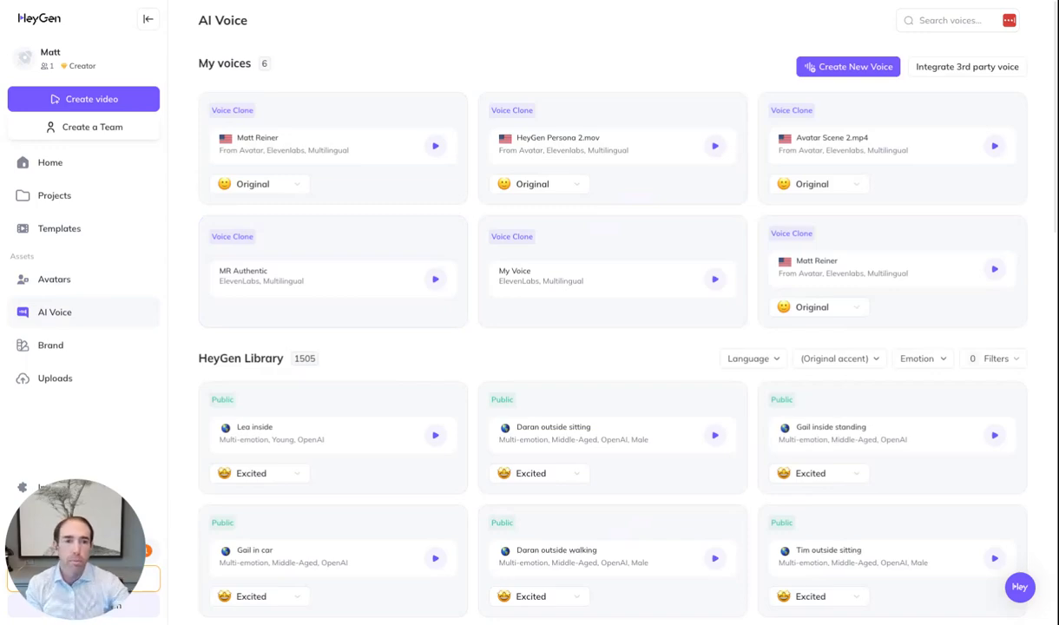
{"action": "left_click", "coordinate": [964, 70]}
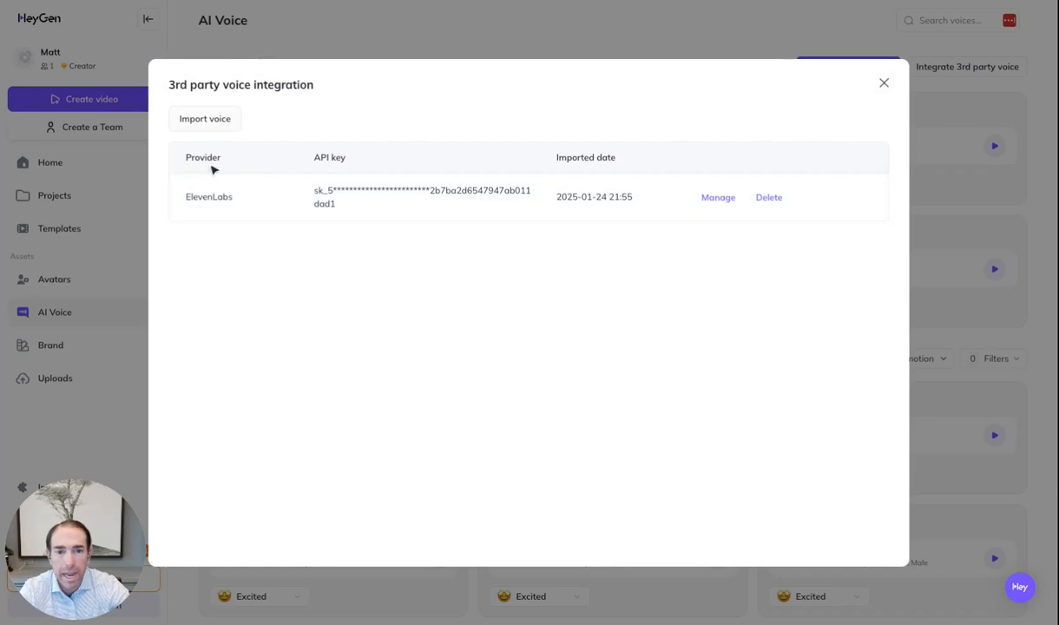
{"action": "left_click", "coordinate": [210, 125]}
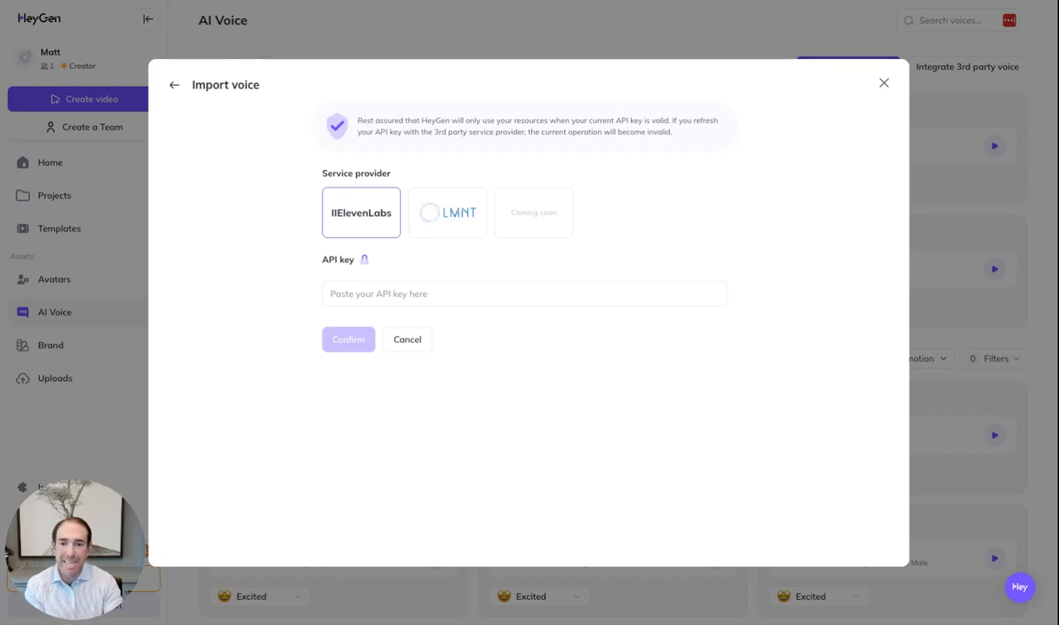
{"action": "left_click", "coordinate": [170, 85]}
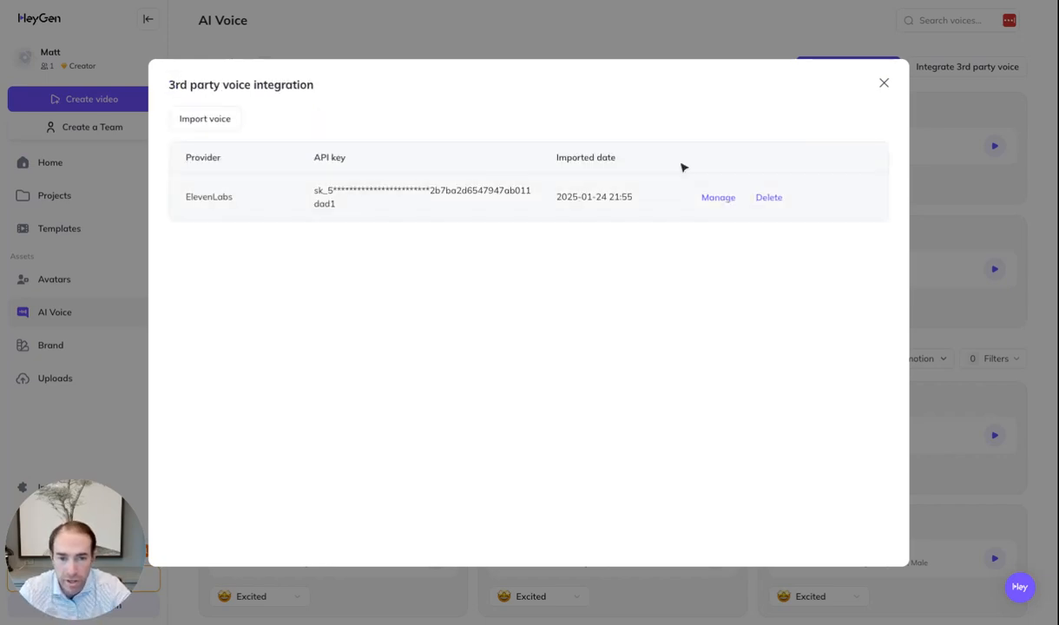
{"action": "left_click", "coordinate": [883, 83]}
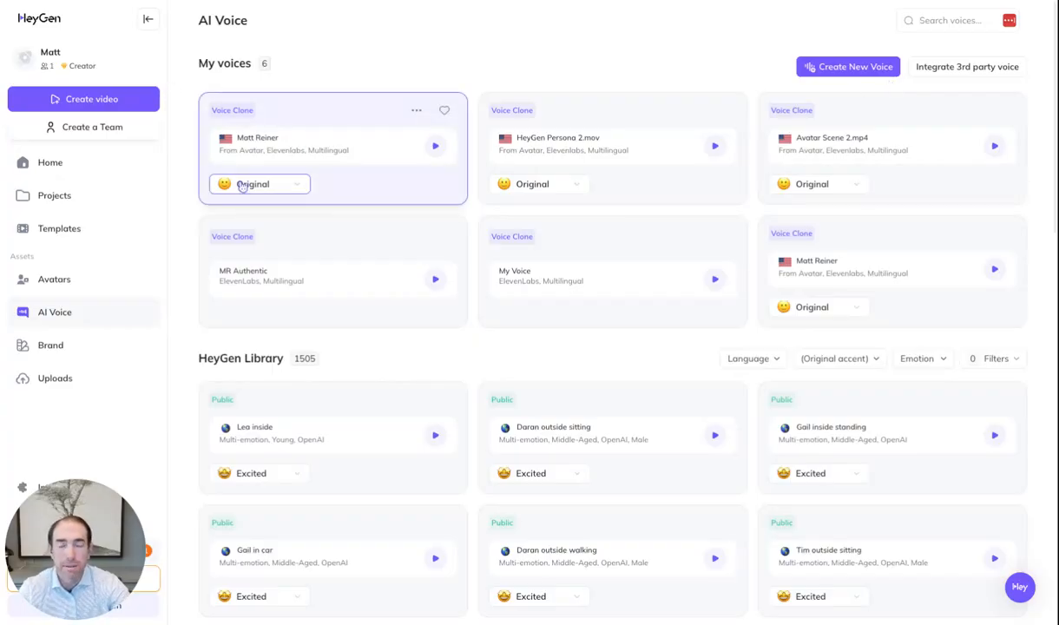
Start a landscape video with the custom avatar's newest striped-shirt look and open its script
{"action": "left_click", "coordinate": [92, 101]}
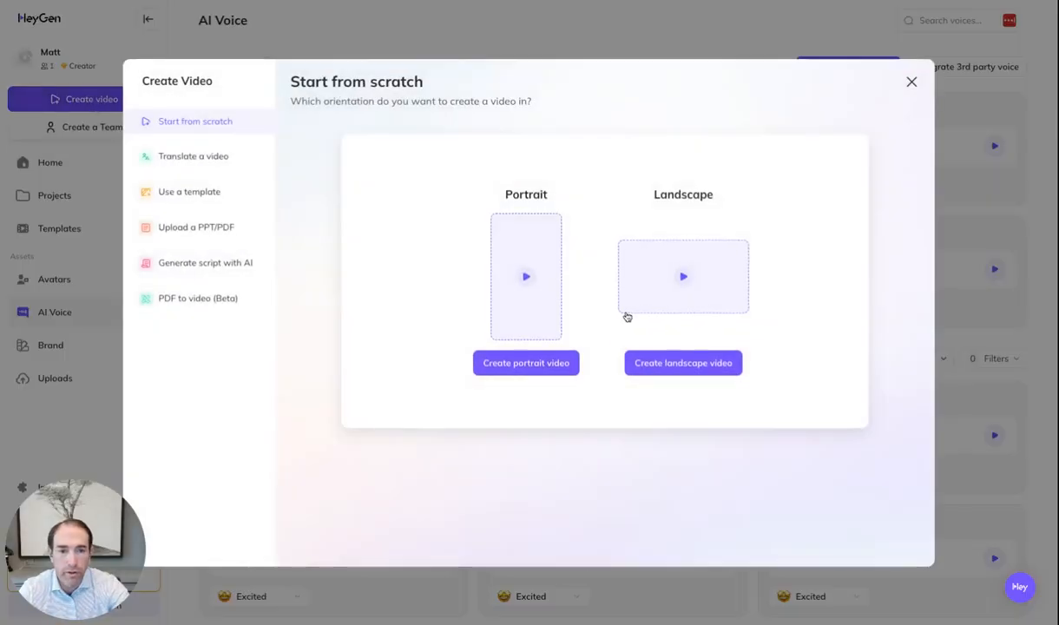
{"action": "left_click", "coordinate": [658, 278]}
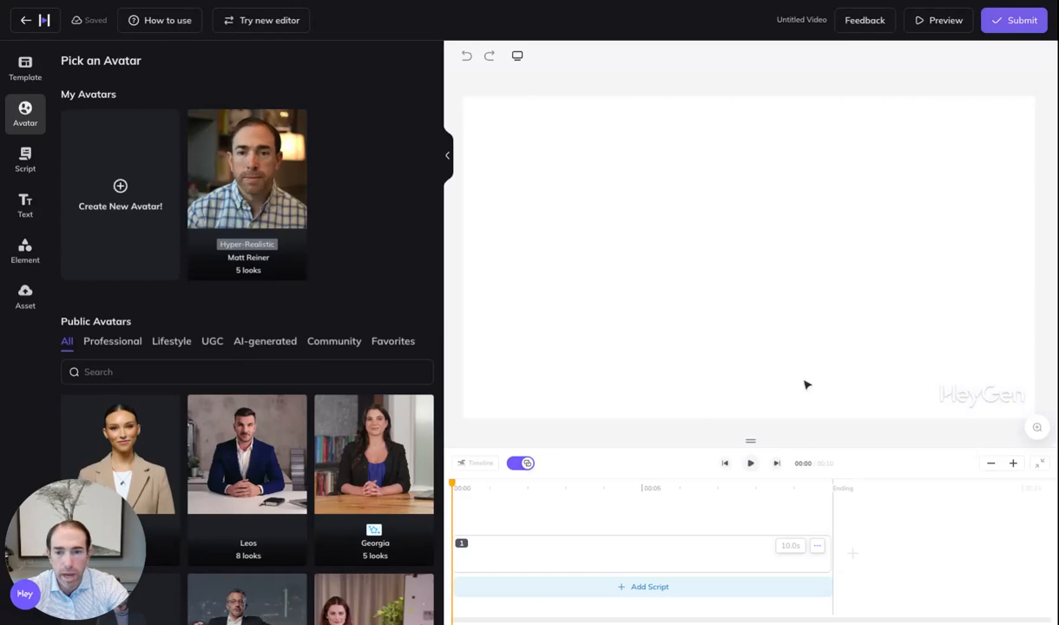
{"action": "left_click", "coordinate": [253, 187]}
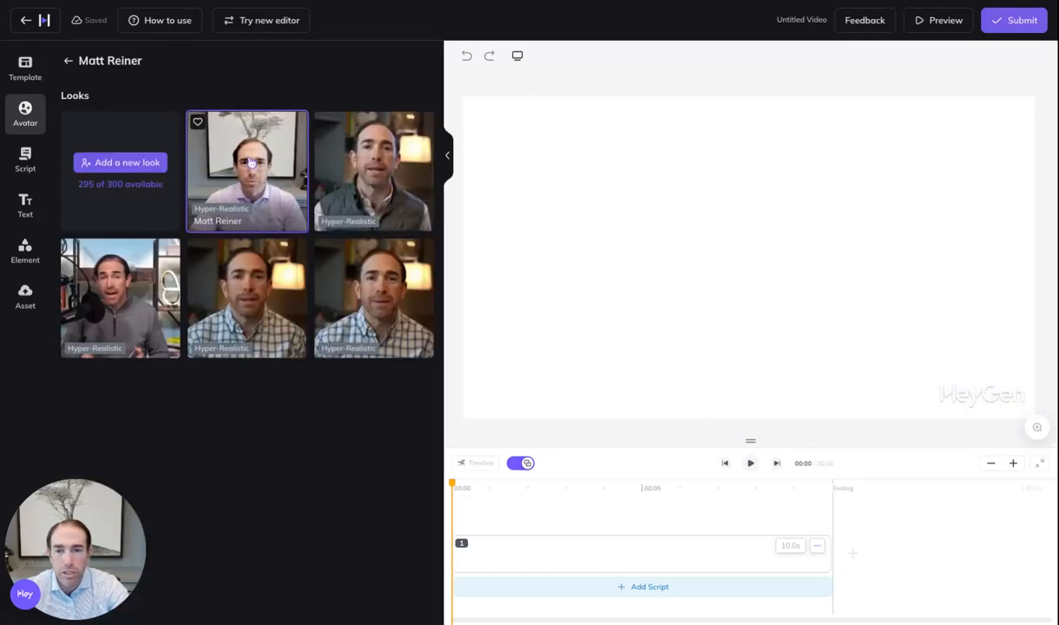
{"action": "left_click", "coordinate": [249, 166]}
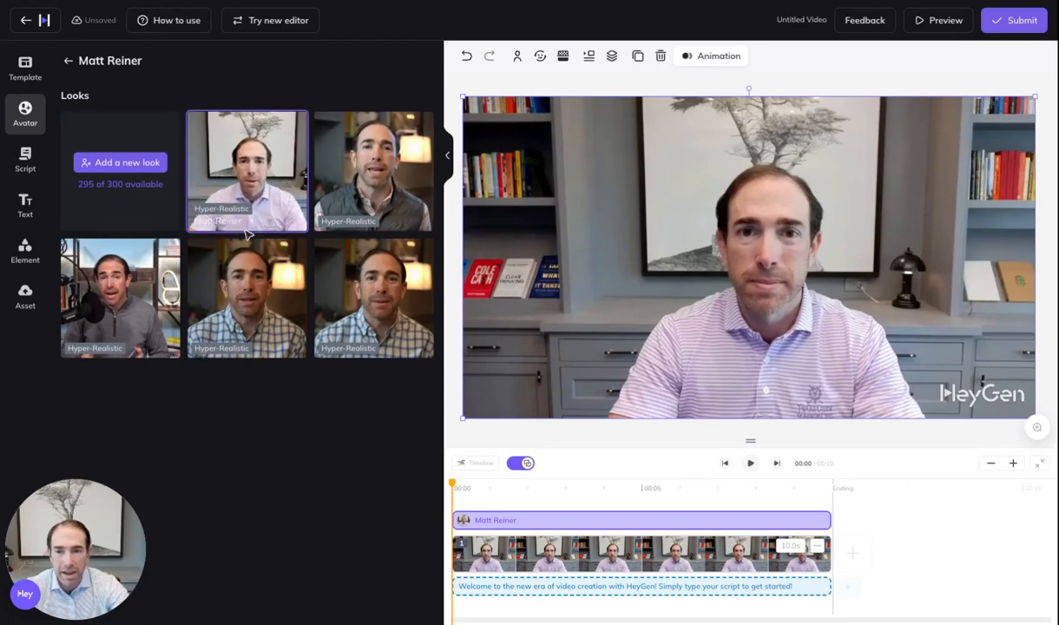
{"action": "left_click", "coordinate": [29, 166]}
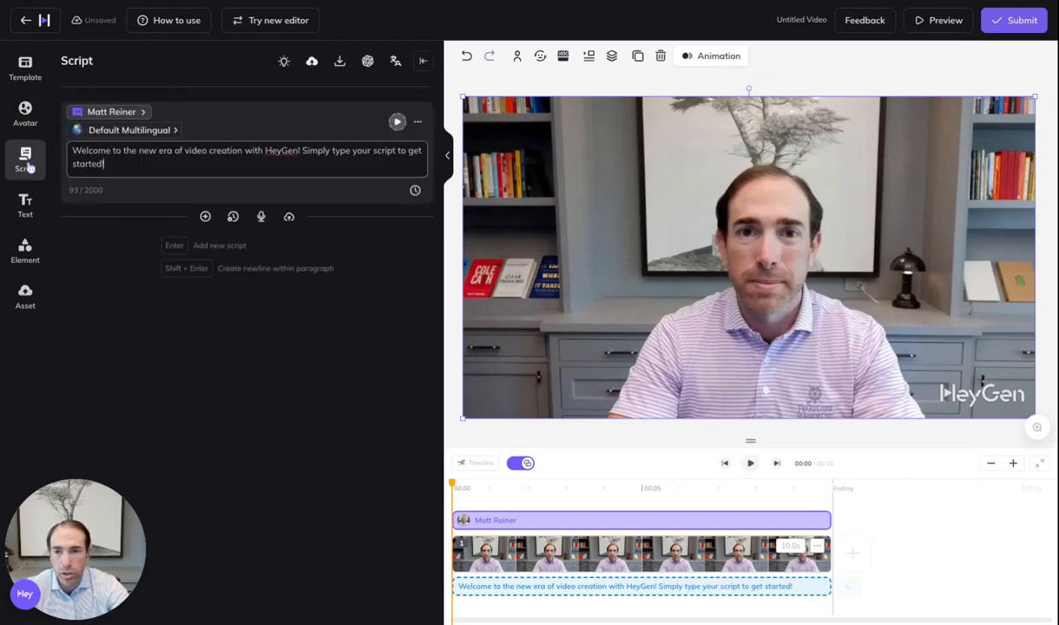
Set the script voice to the cloned MR Authentic voice from My Voices
{"action": "left_click", "coordinate": [144, 114]}
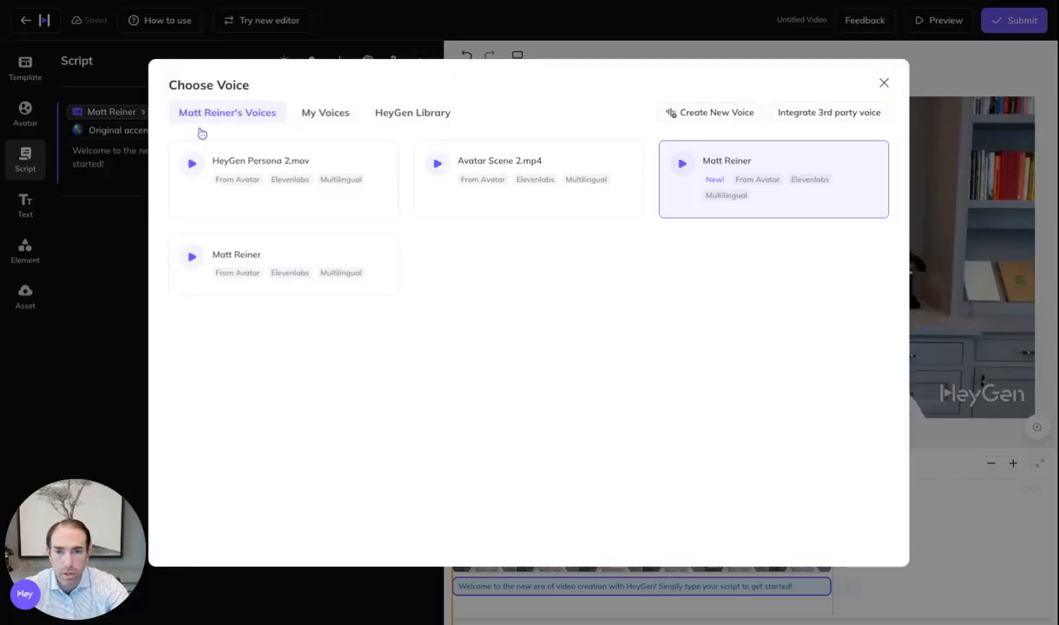
{"action": "left_click", "coordinate": [337, 120]}
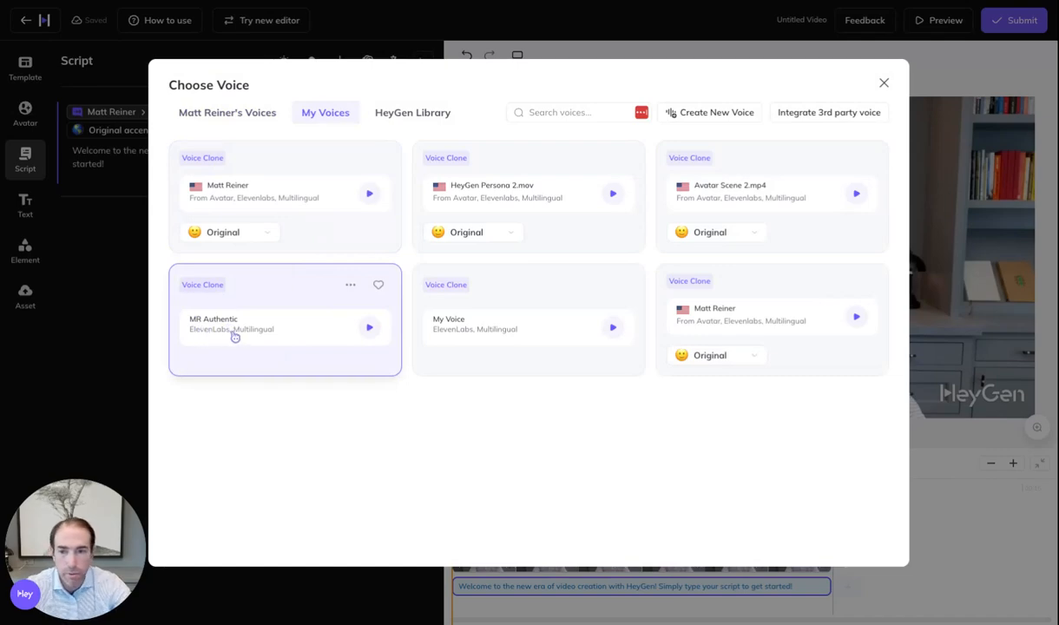
{"action": "left_click", "coordinate": [274, 305]}
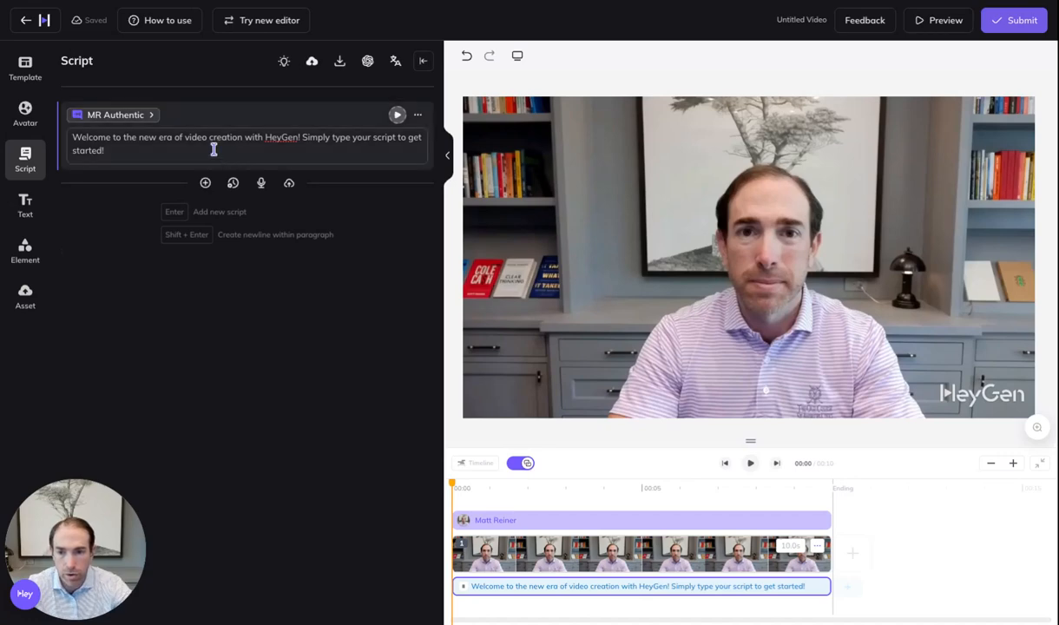
Replace the placeholder welcome text with the long pasted 'Picture this…' script
{"action": "left_click", "coordinate": [146, 156]}
{"action": "key", "text": "ctrl+a"}
{"action": "key", "text": "ctrl+v"}
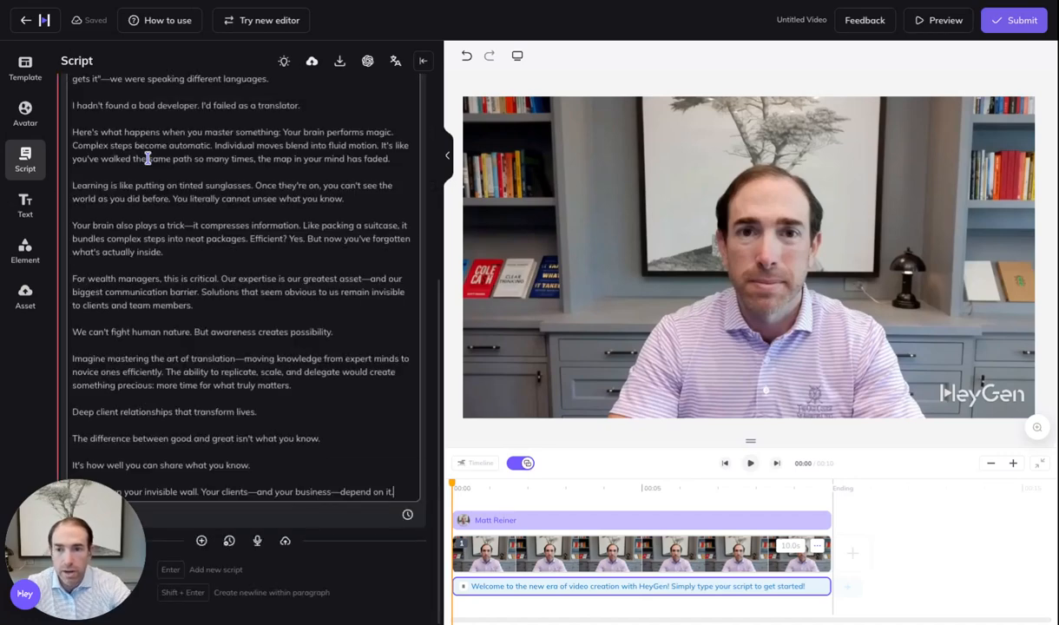
{"action": "left_click_drag", "start_coordinate": [122, 547], "coordinate": [1029, 548]}
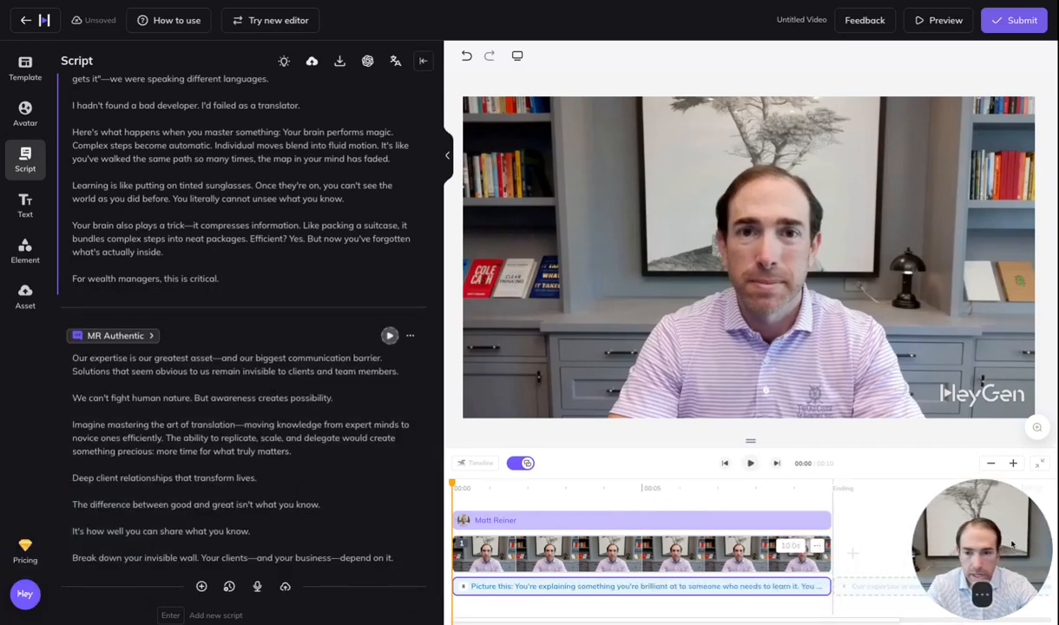
{"action": "left_click", "coordinate": [105, 330]}
{"action": "scroll", "coordinate": [158, 326], "scroll_direction": "up", "scroll_amount": 4}
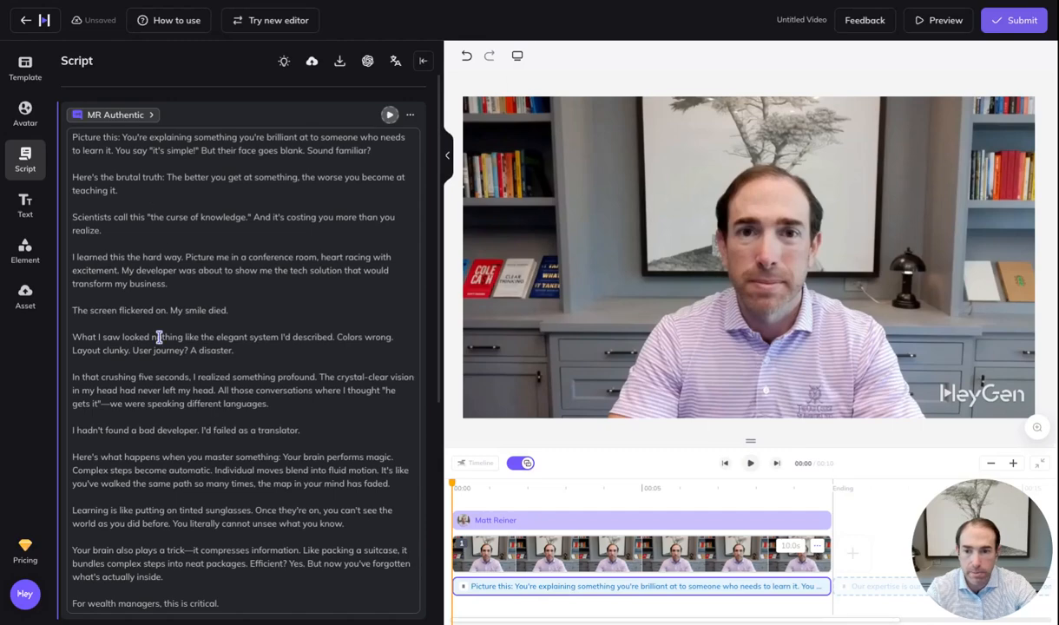
{"action": "scroll", "coordinate": [159, 337], "scroll_direction": "down", "scroll_amount": 5}
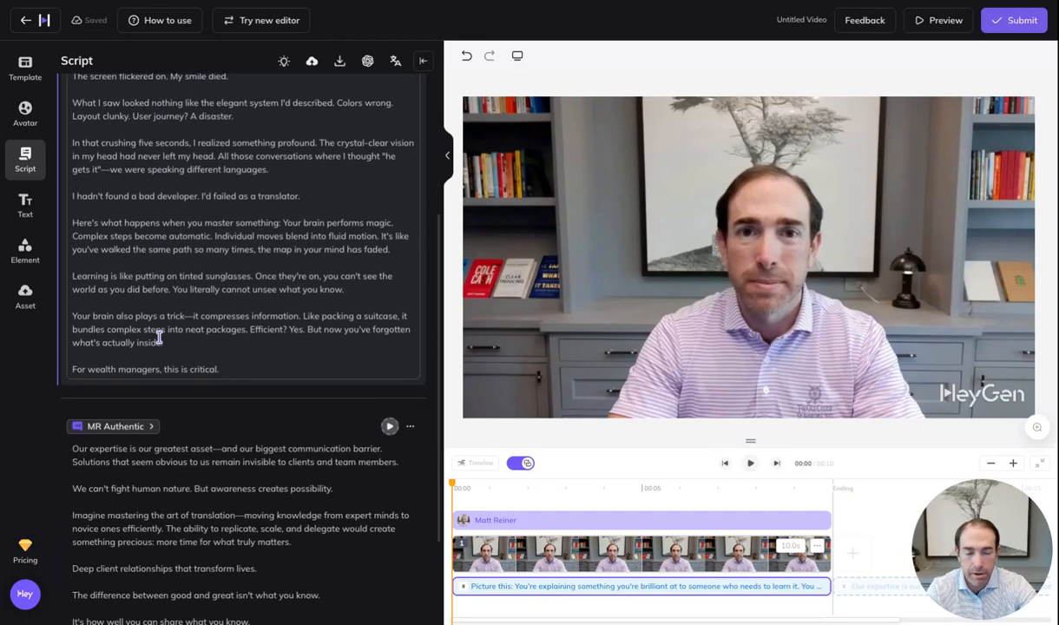
{"action": "scroll", "coordinate": [158, 337], "scroll_direction": "down", "scroll_amount": 1}
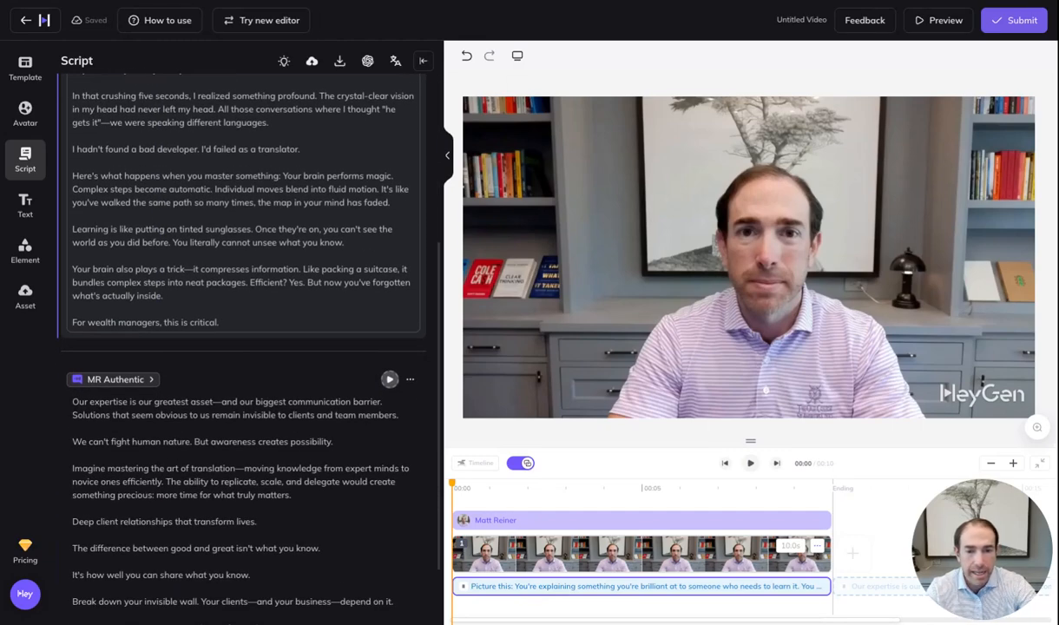
{"action": "scroll", "coordinate": [158, 337], "scroll_direction": "up", "scroll_amount": 6}
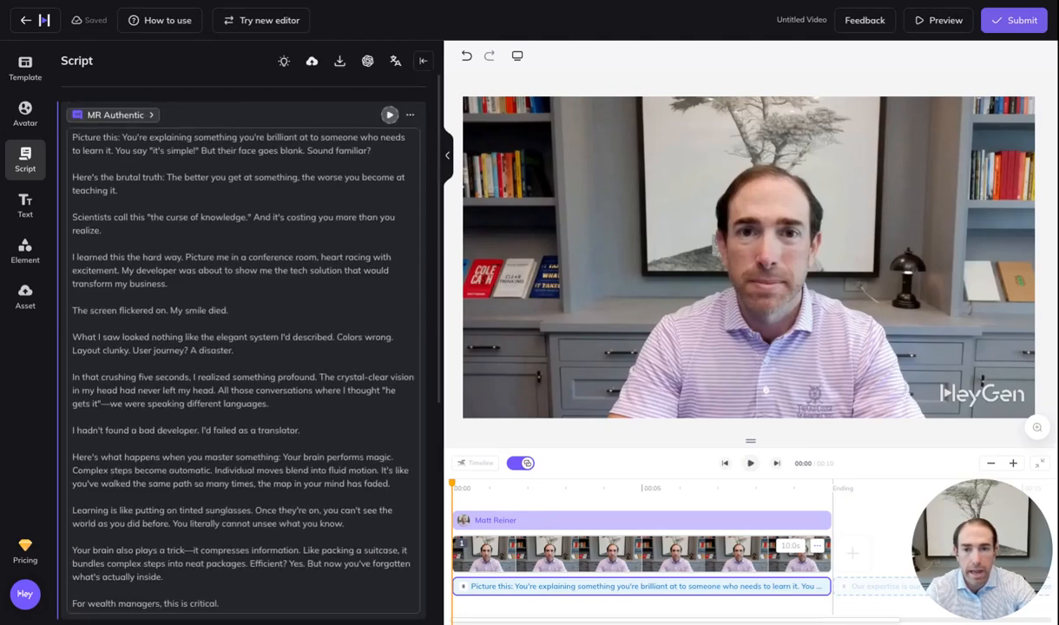
Play the first scene's voice preview while scrolling through the script
{"action": "left_click", "coordinate": [390, 116]}
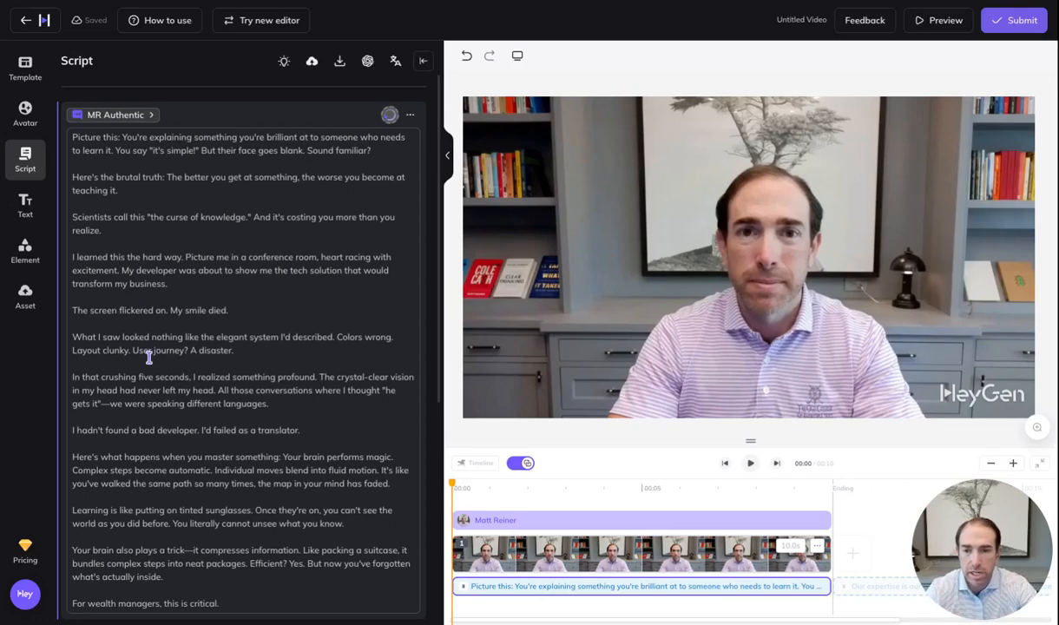
{"action": "scroll", "coordinate": [147, 351], "scroll_direction": "down", "scroll_amount": 2}
{"action": "scroll", "coordinate": [149, 358], "scroll_direction": "down", "scroll_amount": 5}
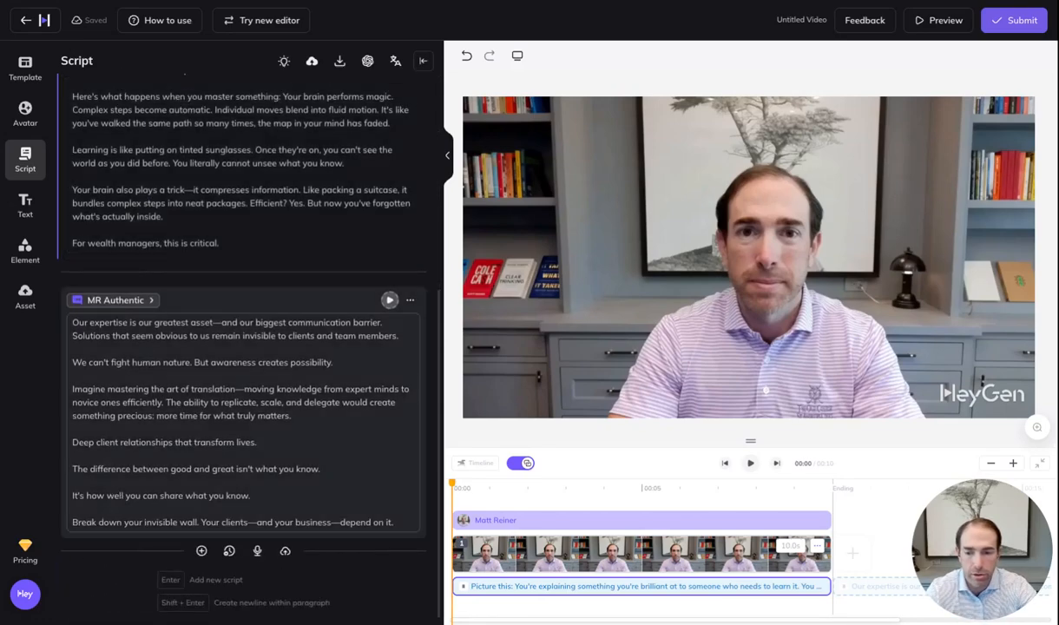
{"action": "scroll", "coordinate": [149, 359], "scroll_direction": "up", "scroll_amount": 6}
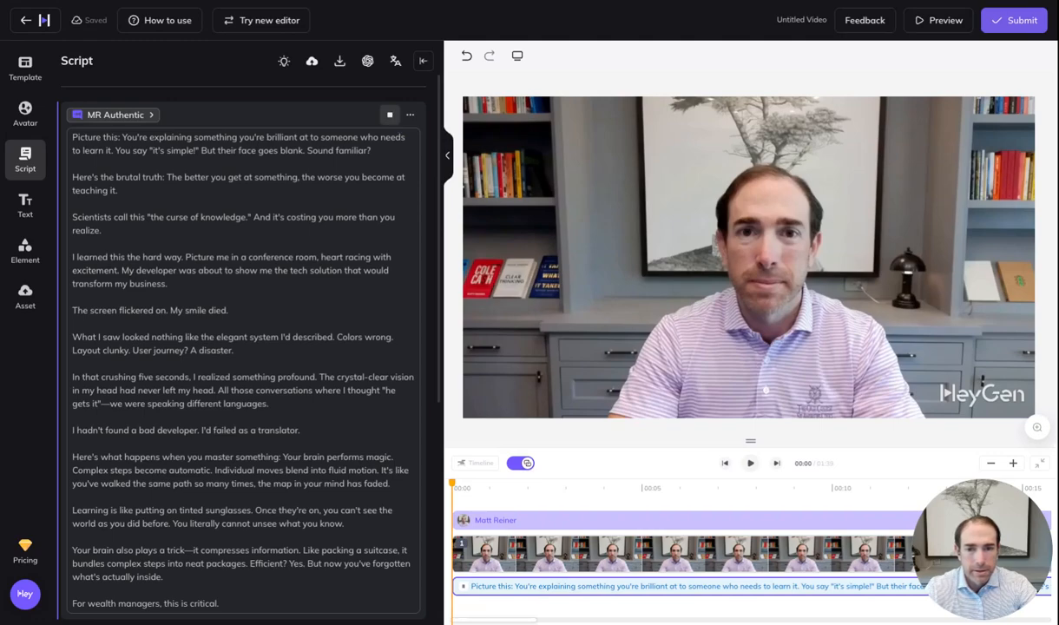
{"action": "left_click", "coordinate": [390, 115]}
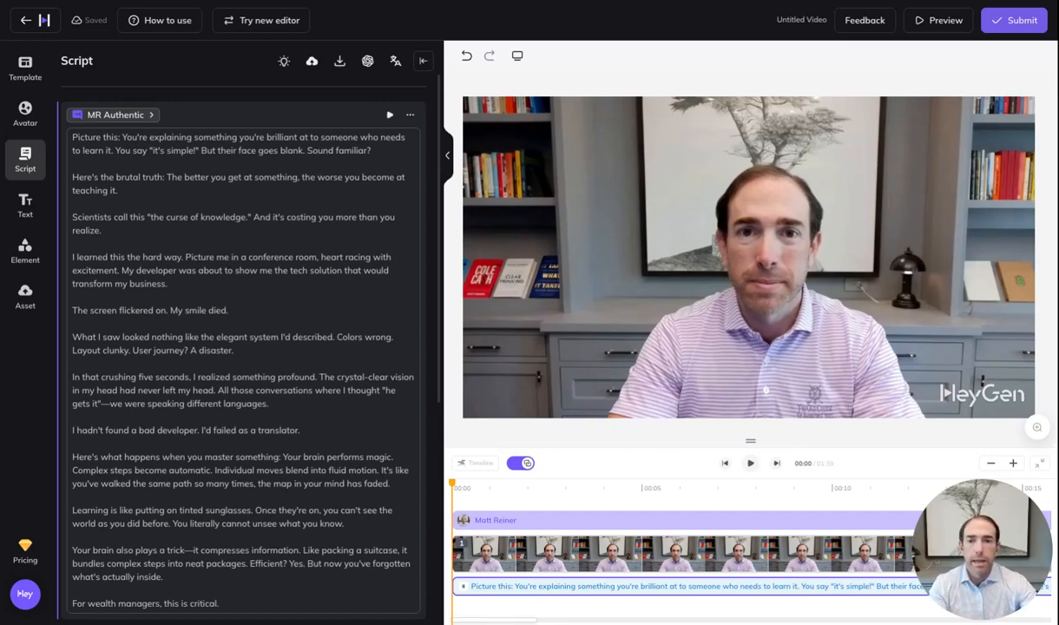
{"action": "left_click", "coordinate": [302, 150]}
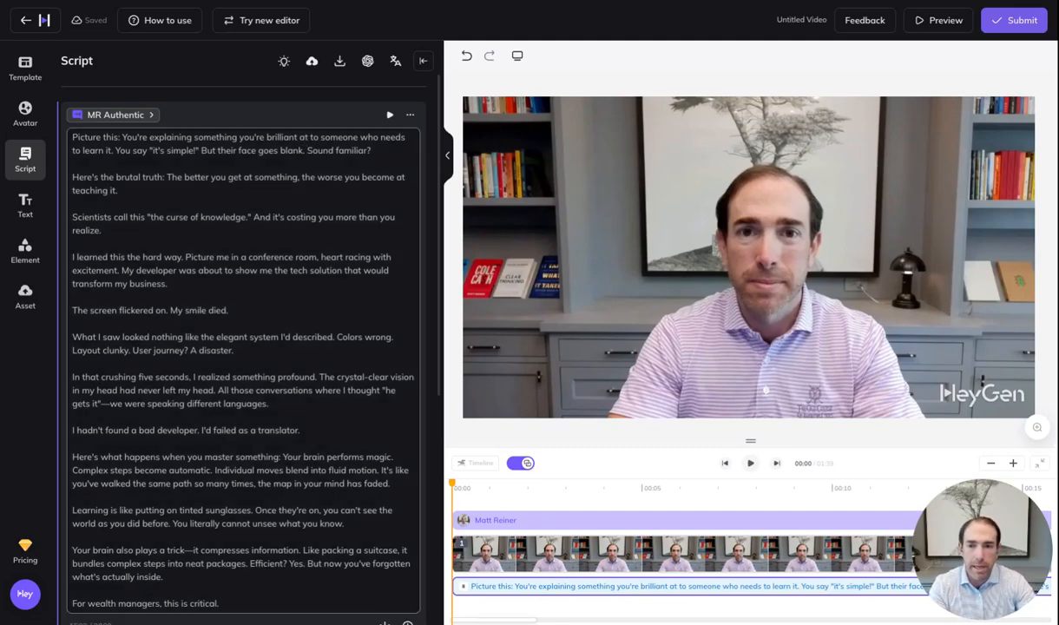
{"action": "key", "text": "Return"}
{"action": "key", "text": "Return"}
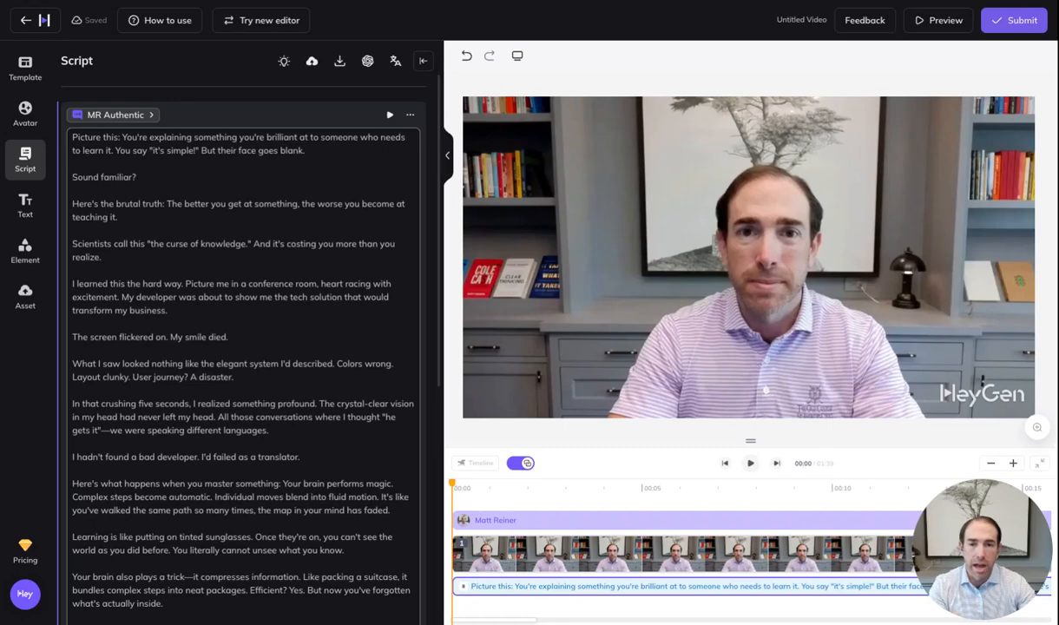
{"action": "scroll", "coordinate": [254, 349], "scroll_direction": "down", "scroll_amount": 3}
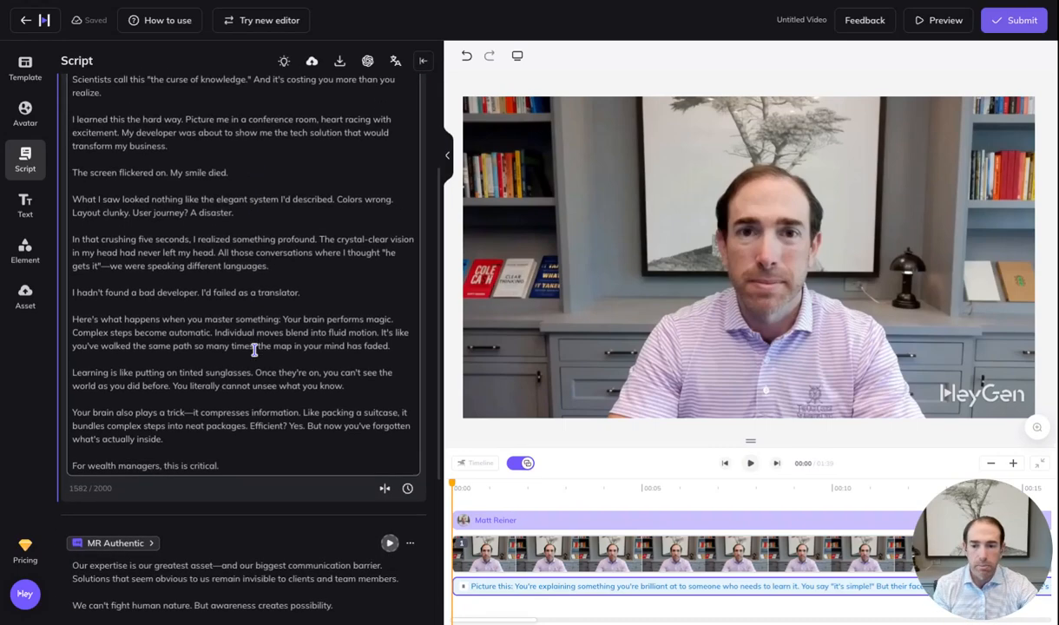
{"action": "scroll", "coordinate": [254, 349], "scroll_direction": "up", "scroll_amount": 3}
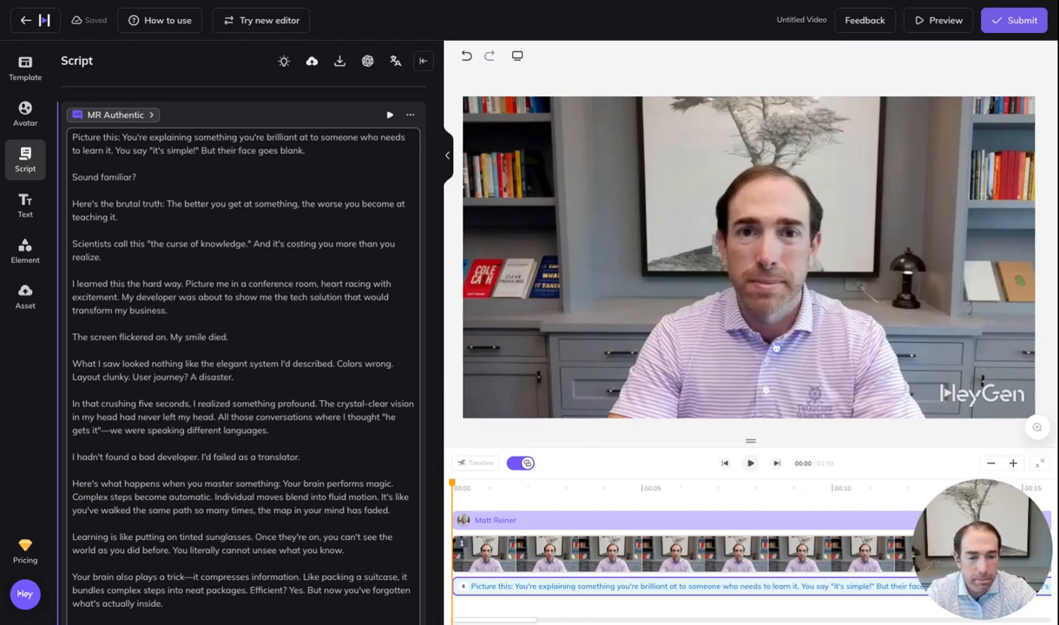
{"action": "left_click", "coordinate": [390, 115]}
{"action": "left_click_drag", "start_coordinate": [934, 577], "coordinate": [26, 575]}
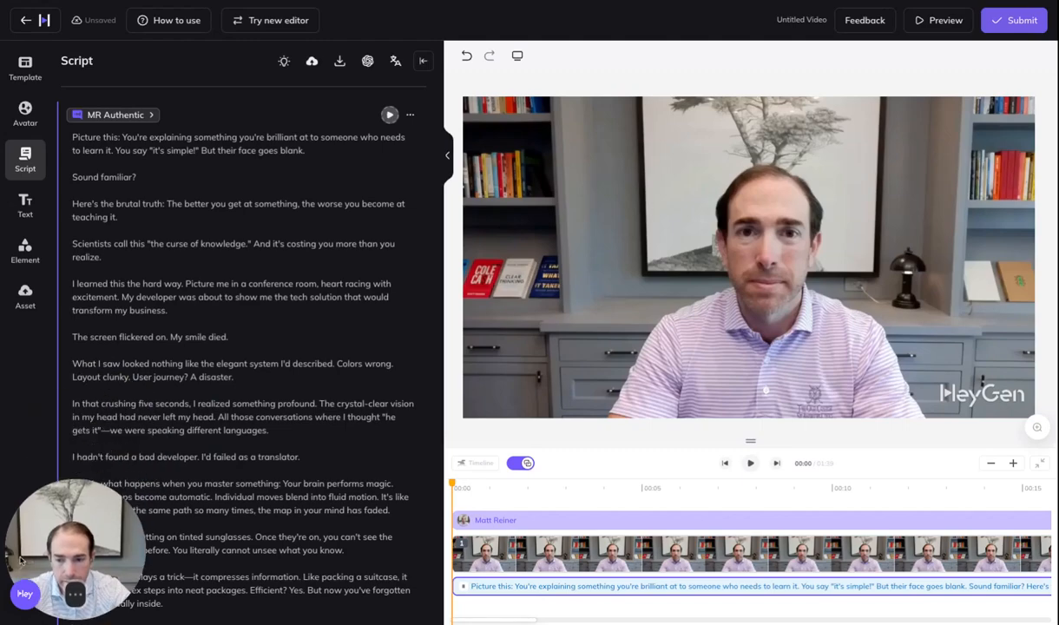
{"action": "scroll", "coordinate": [767, 552], "scroll_direction": "right", "scroll_amount": 5}
{"action": "scroll", "coordinate": [767, 552], "scroll_direction": "right", "scroll_amount": 10}
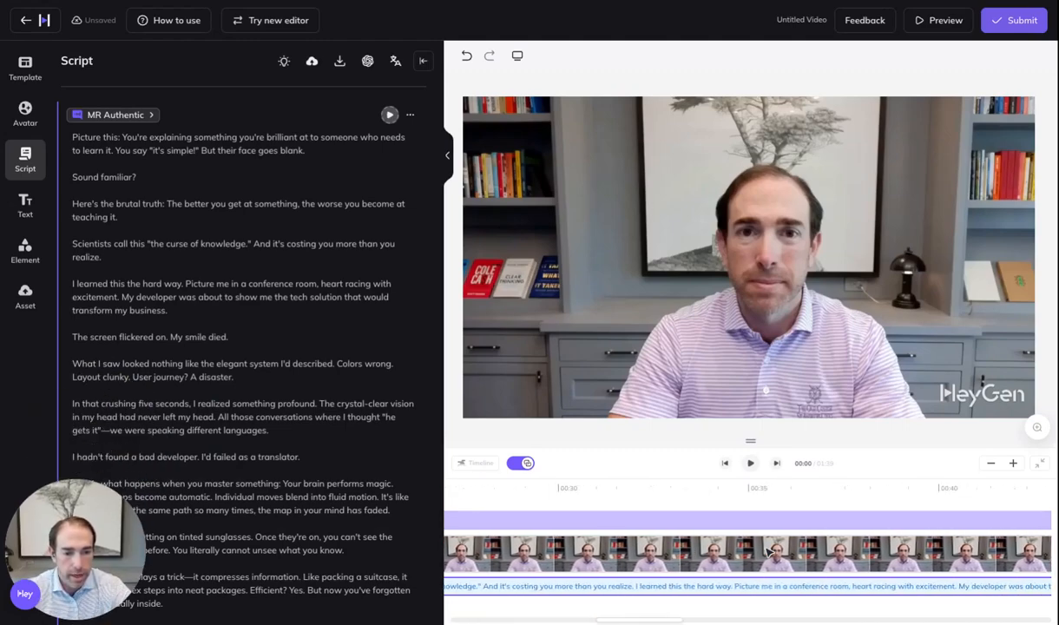
{"action": "scroll", "coordinate": [767, 552], "scroll_direction": "left", "scroll_amount": 15}
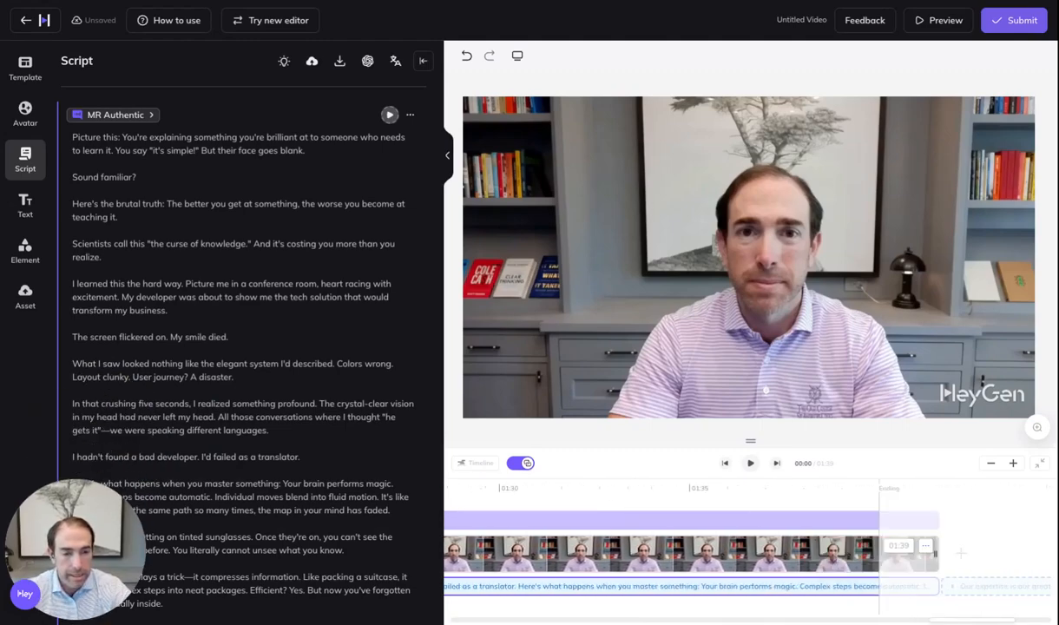
{"action": "scroll", "coordinate": [765, 552], "scroll_direction": "left", "scroll_amount": 2}
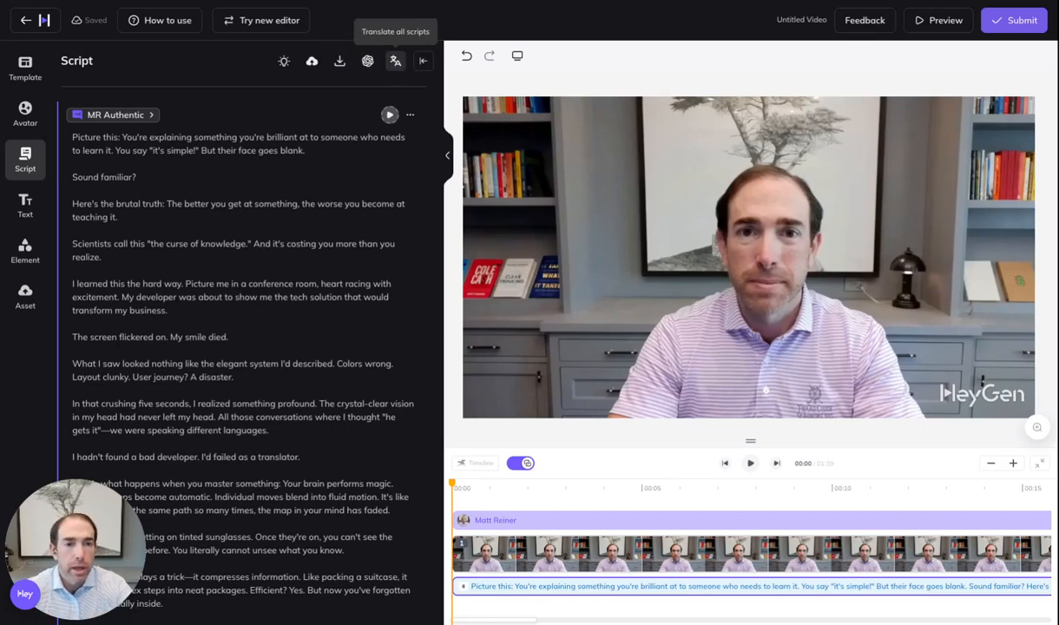
Submit the video for rendering as 'AI in Finance' at 1080p, 25 fps MP4, with the watermark off
{"action": "left_click", "coordinate": [1015, 20]}
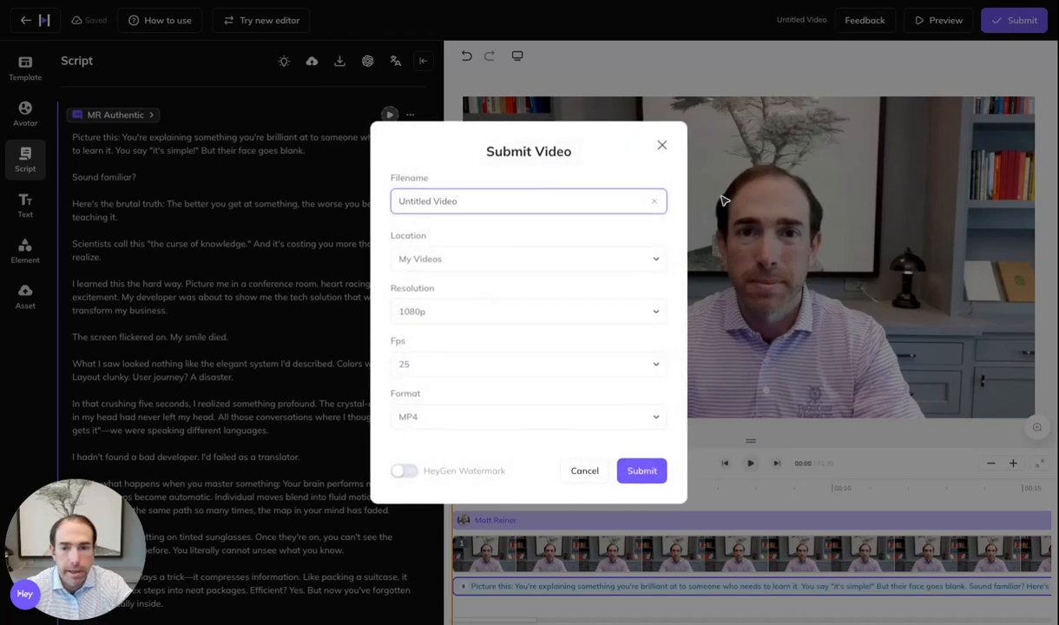
{"action": "triple_click", "coordinate": [492, 202]}
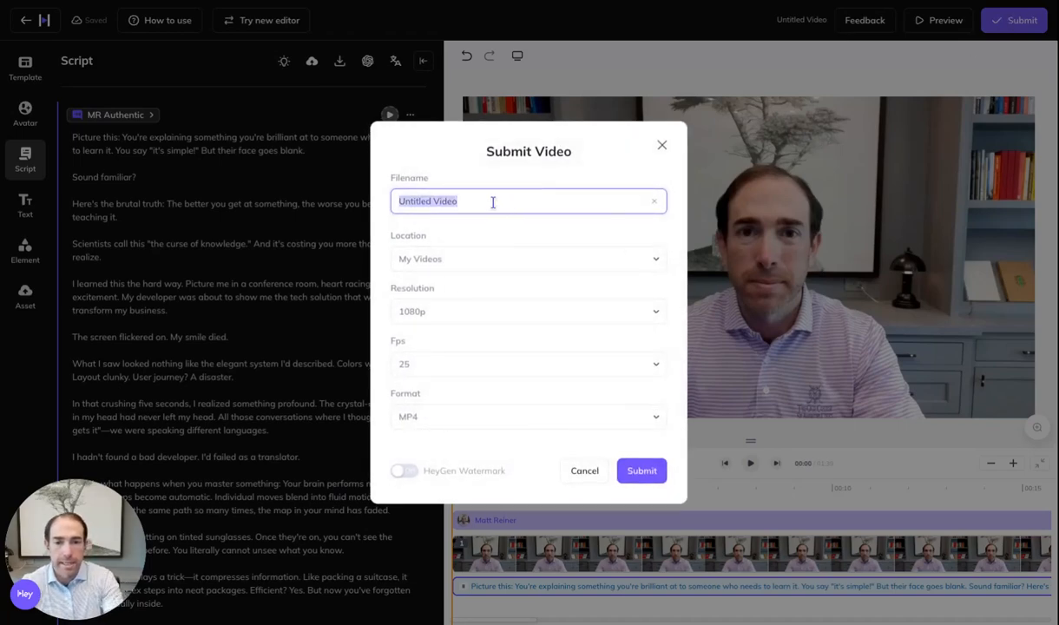
{"action": "type", "text": "AI in Finance"}
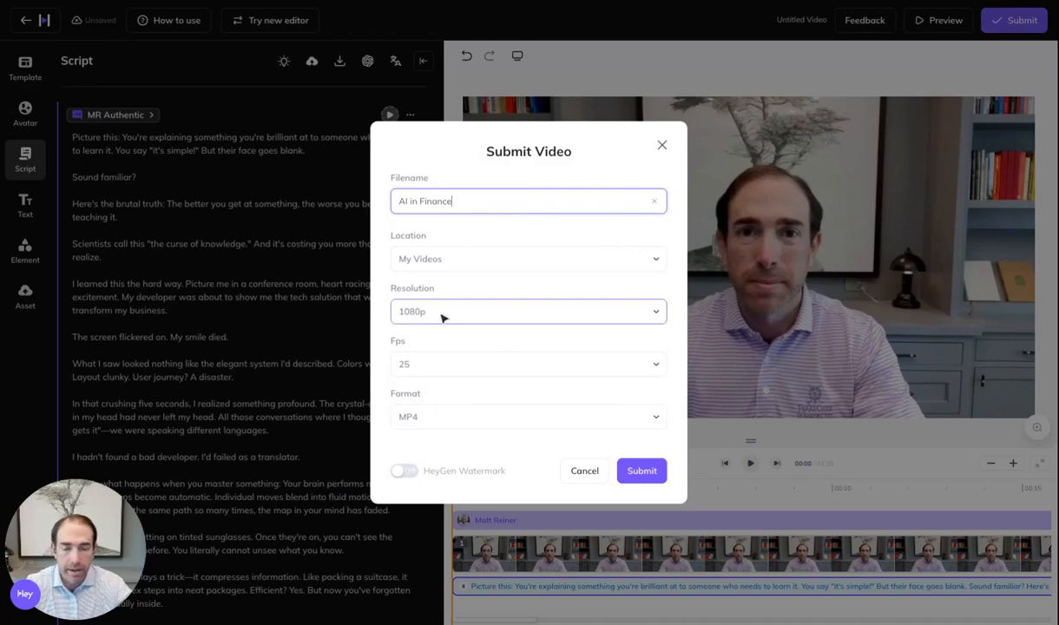
{"action": "left_click", "coordinate": [411, 474]}
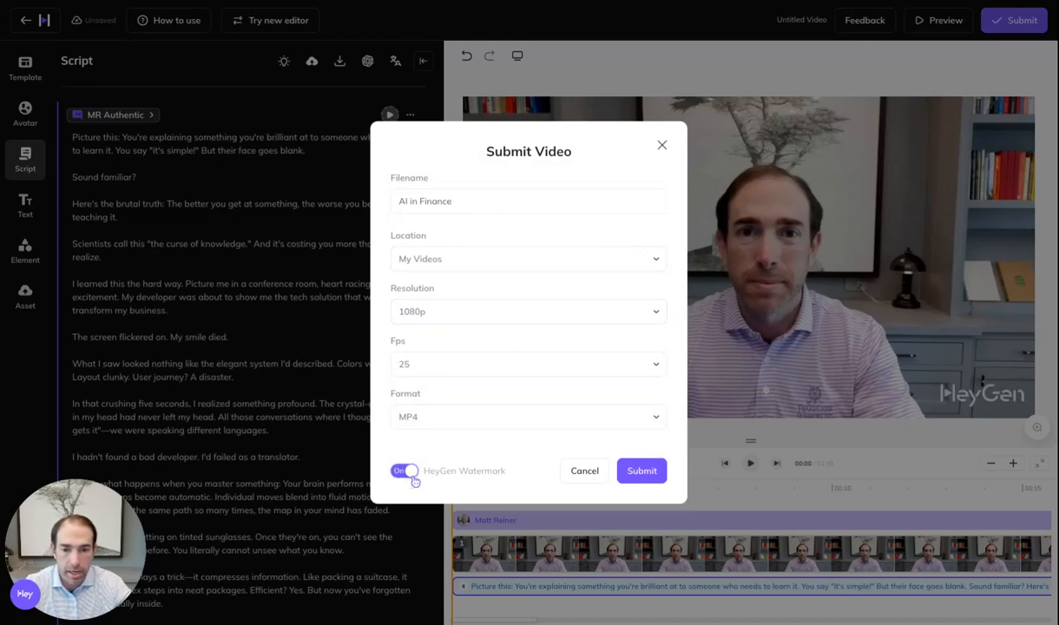
{"action": "left_click", "coordinate": [408, 473]}
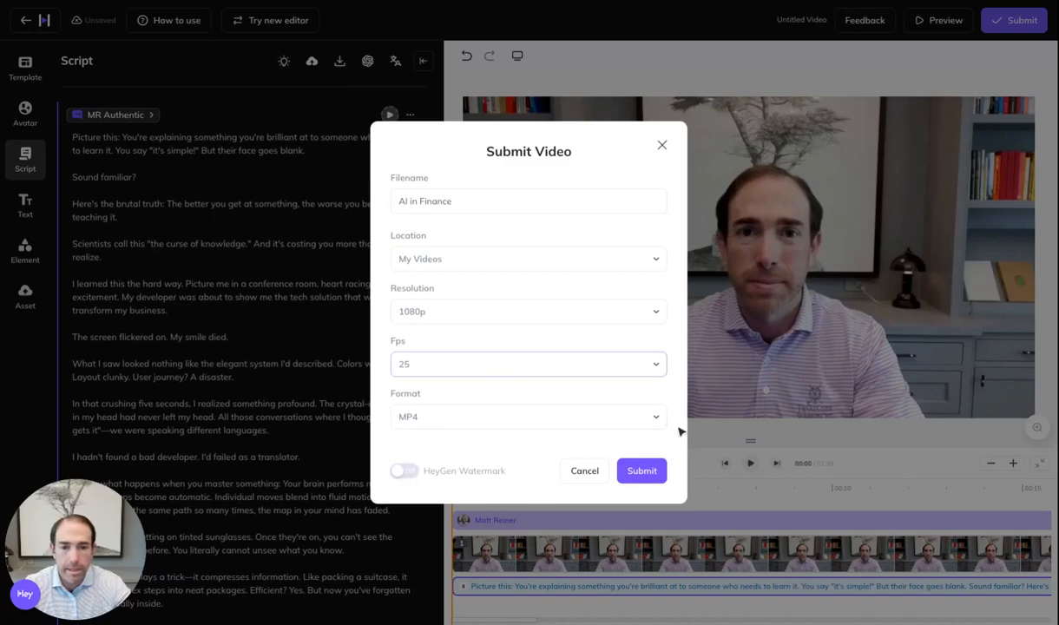
{"action": "left_click", "coordinate": [640, 470]}
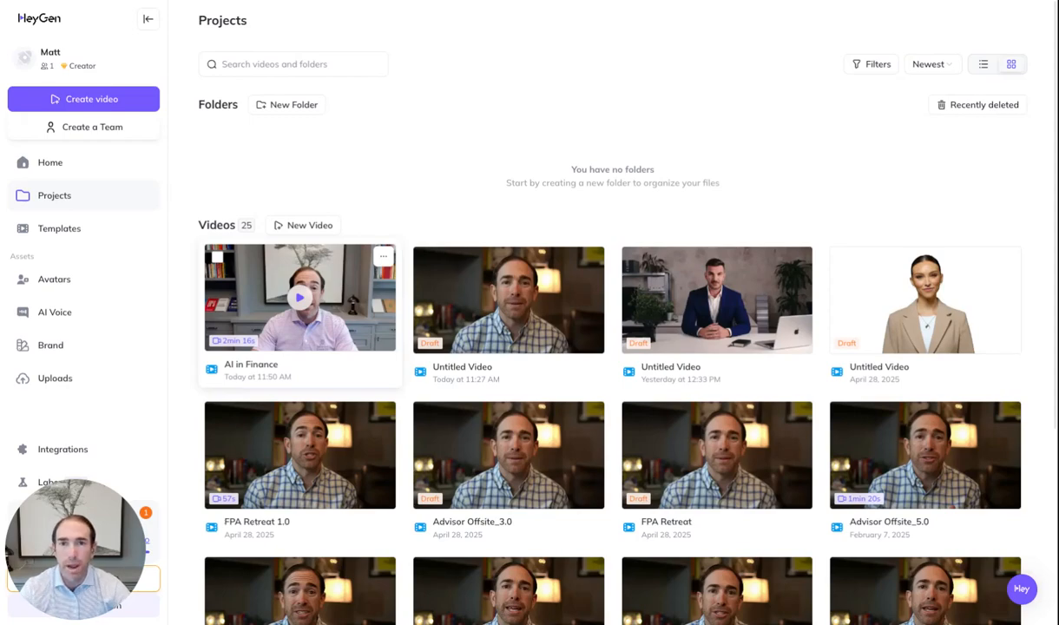
Open the rendered 'AI in Finance' video, play its opening, then pause
{"action": "left_click", "coordinate": [306, 306]}
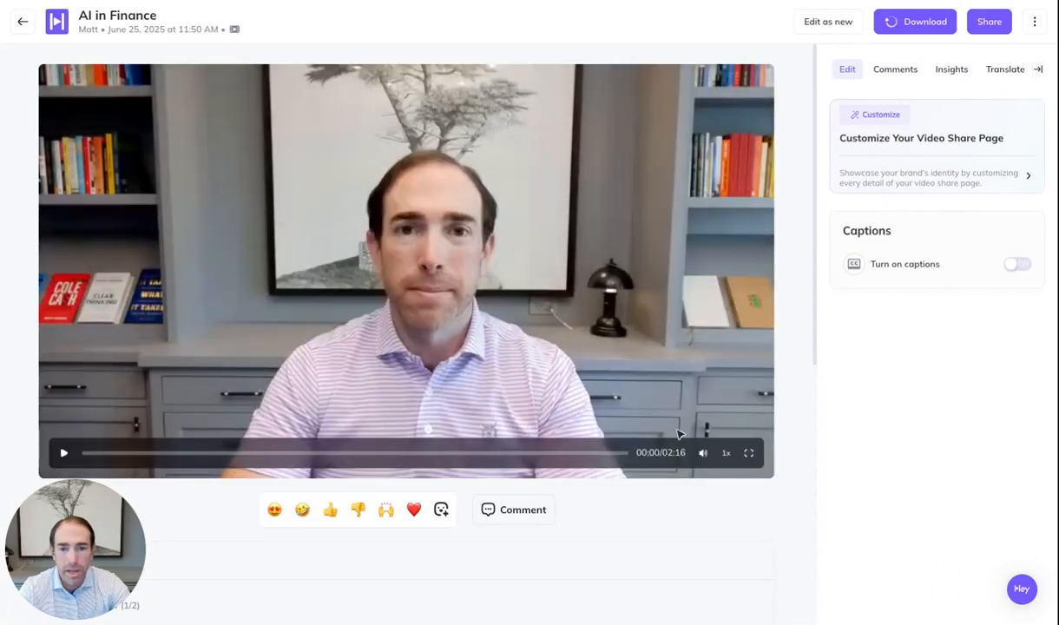
{"action": "left_click", "coordinate": [65, 452]}
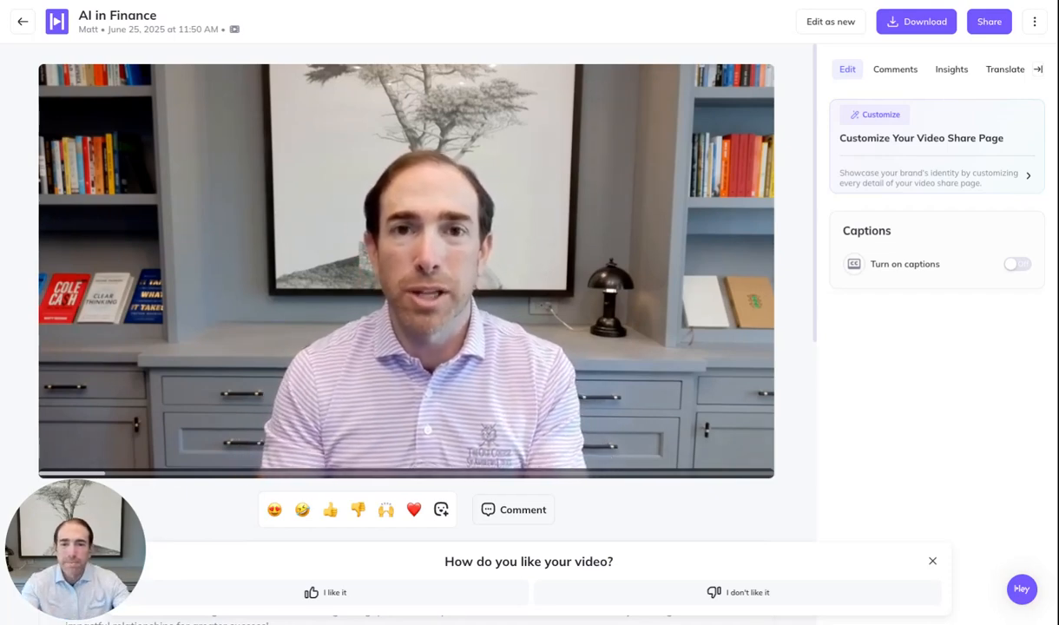
{"action": "mouse_move", "coordinate": [333, 463]}
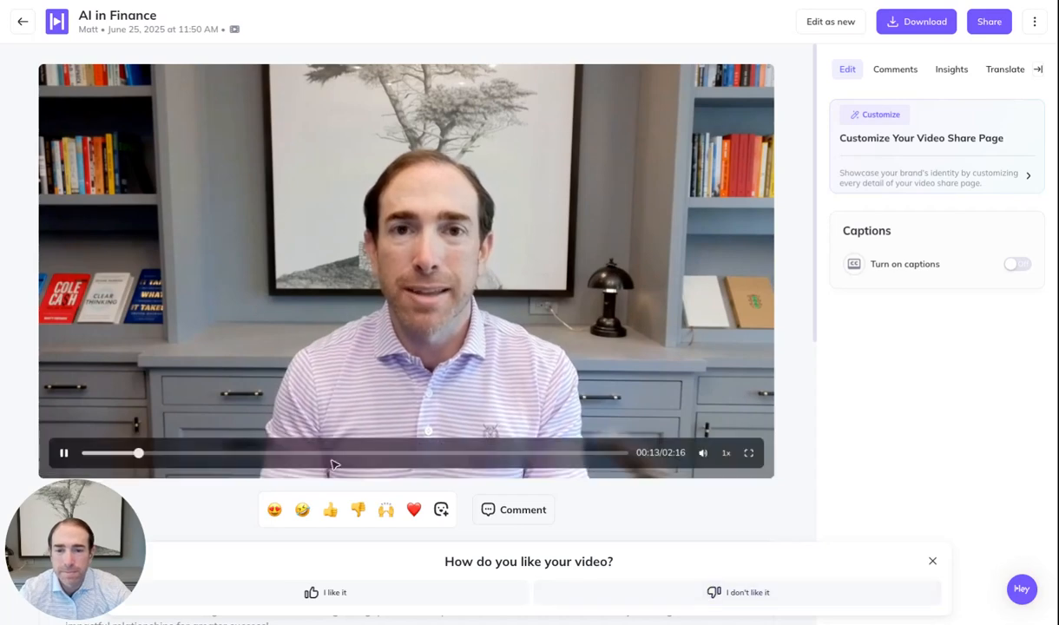
{"action": "left_click", "coordinate": [63, 452]}
Skip ahead to about 00:45 and play until roughly 01:03
{"action": "left_click", "coordinate": [266, 453]}
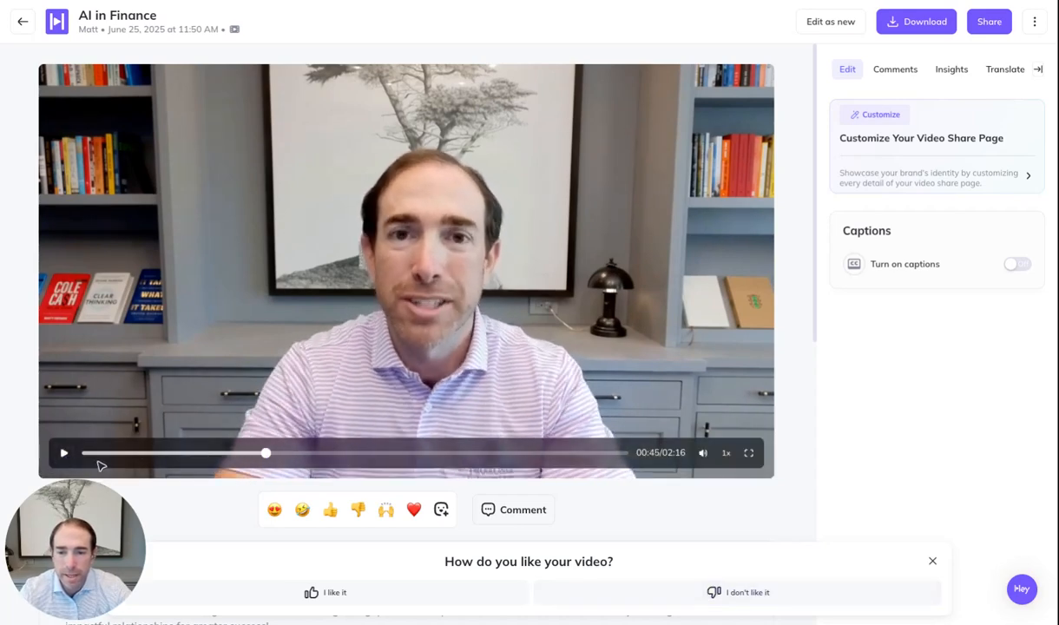
{"action": "left_click", "coordinate": [65, 452]}
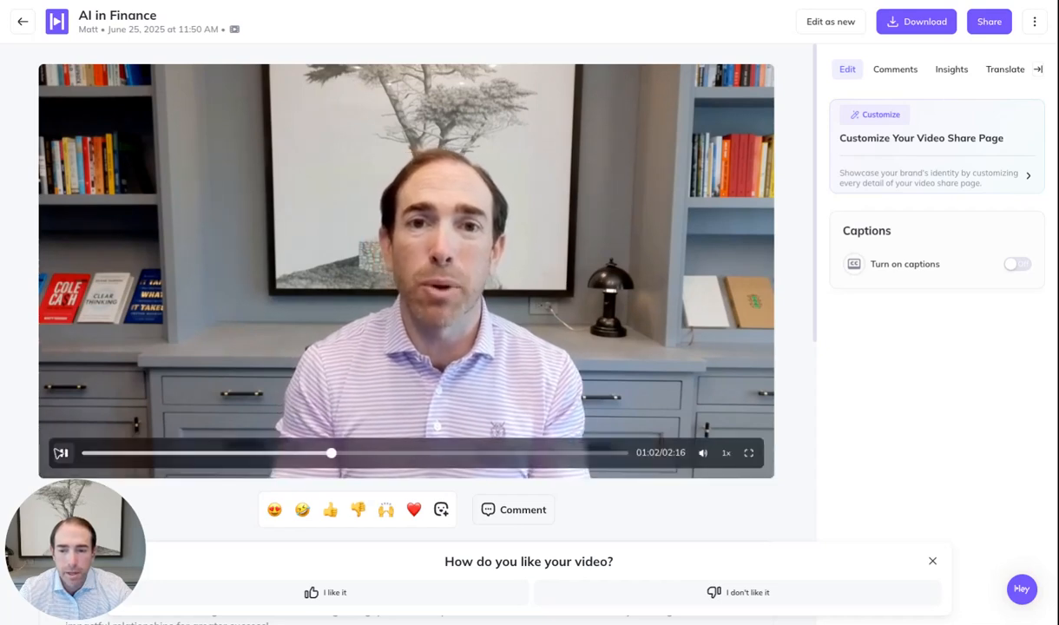
{"action": "left_click", "coordinate": [65, 452]}
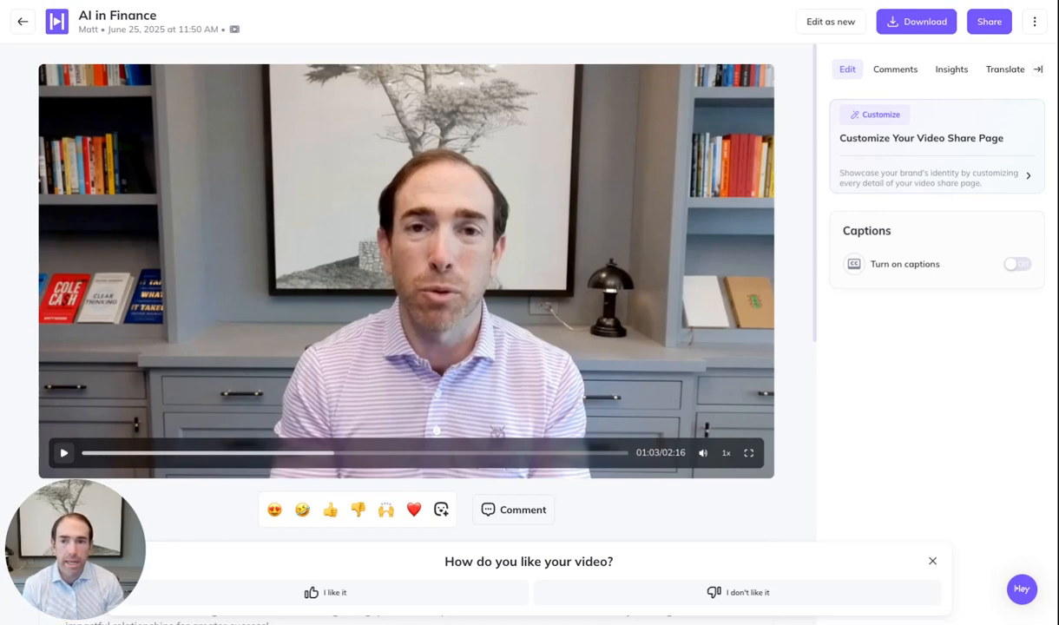
Go back to Projects and open Social Media Video 1.2 further down the grid
{"action": "left_click", "coordinate": [26, 24]}
{"action": "scroll", "coordinate": [593, 437], "scroll_direction": "down", "scroll_amount": 4}
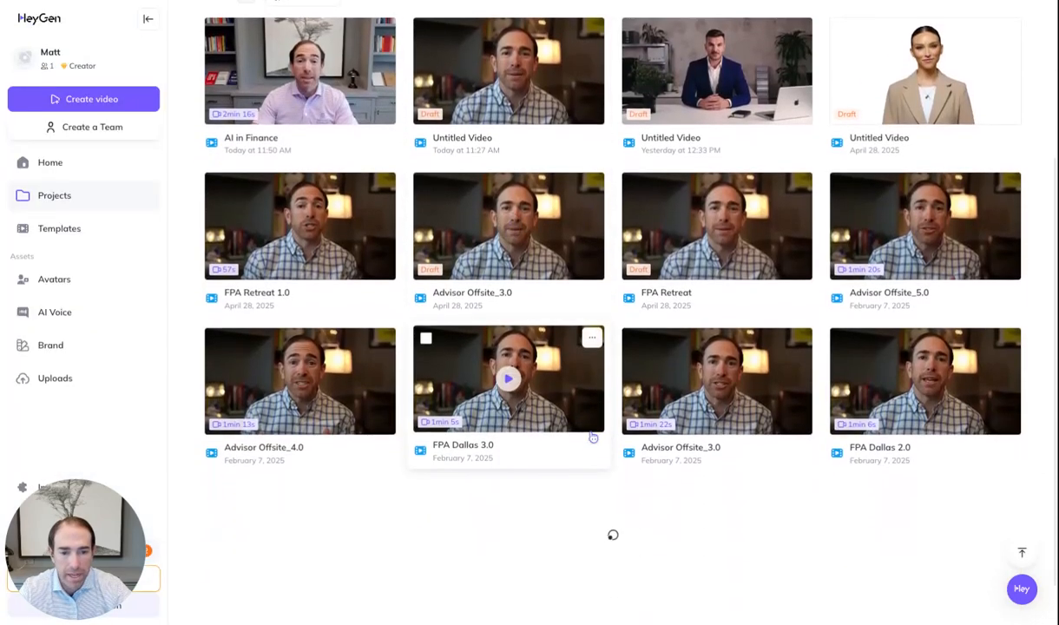
{"action": "scroll", "coordinate": [593, 438], "scroll_direction": "down", "scroll_amount": 5}
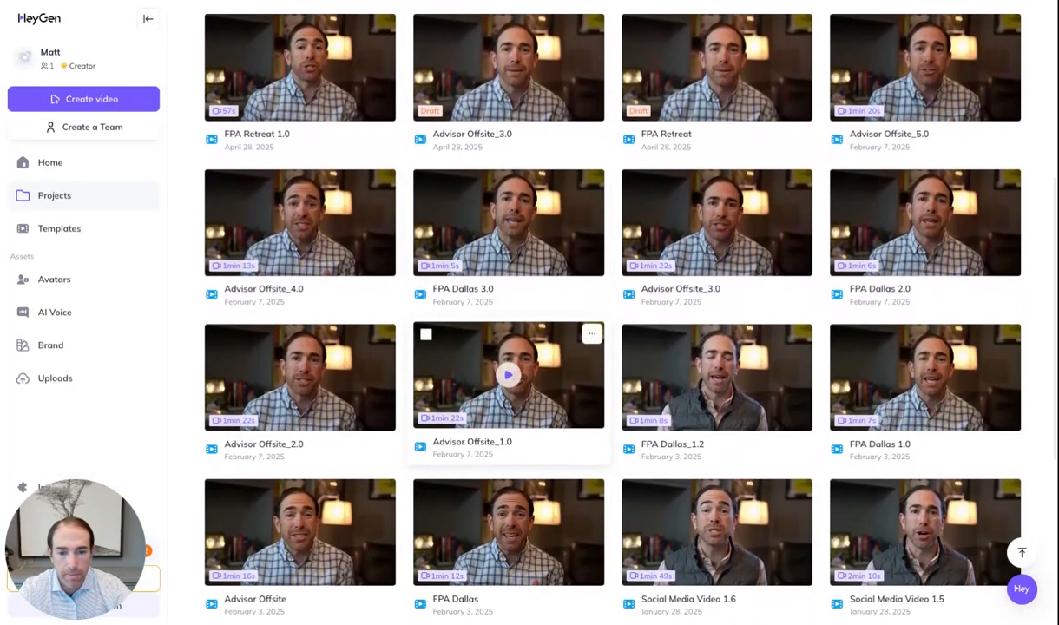
{"action": "scroll", "coordinate": [531, 444], "scroll_direction": "down", "scroll_amount": 3}
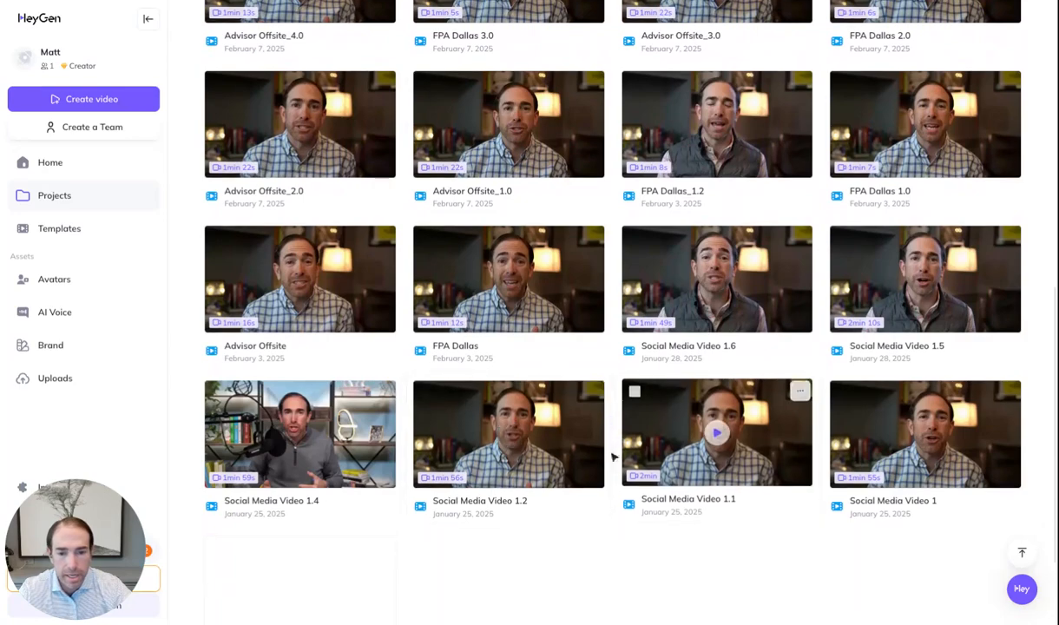
{"action": "left_click", "coordinate": [532, 443]}
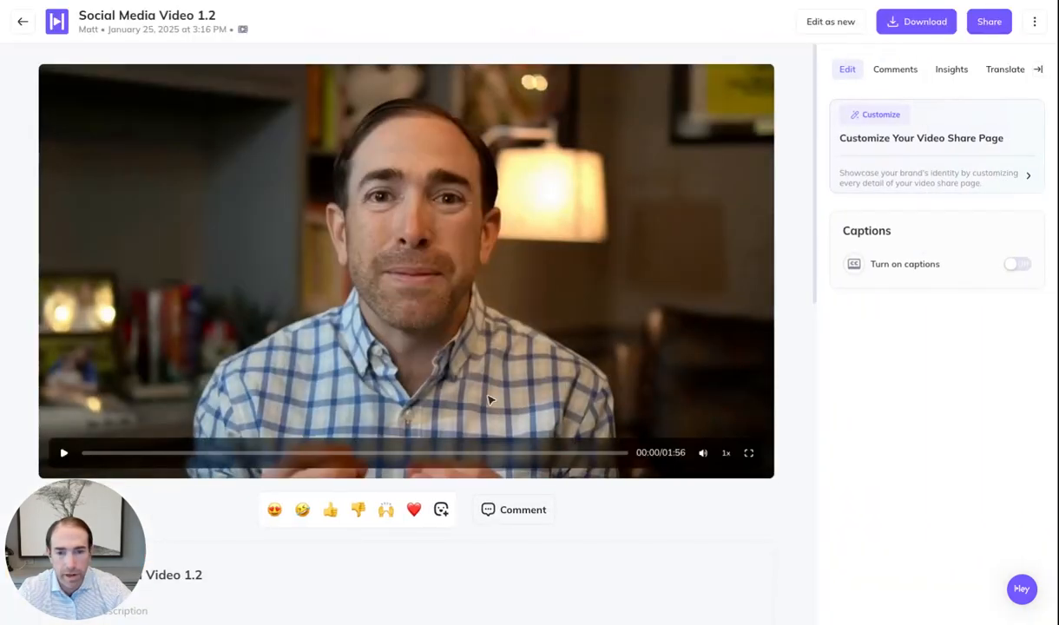
Play Social Media Video 1.2 briefly, then return to the top of the projects list
{"action": "left_click", "coordinate": [63, 452]}
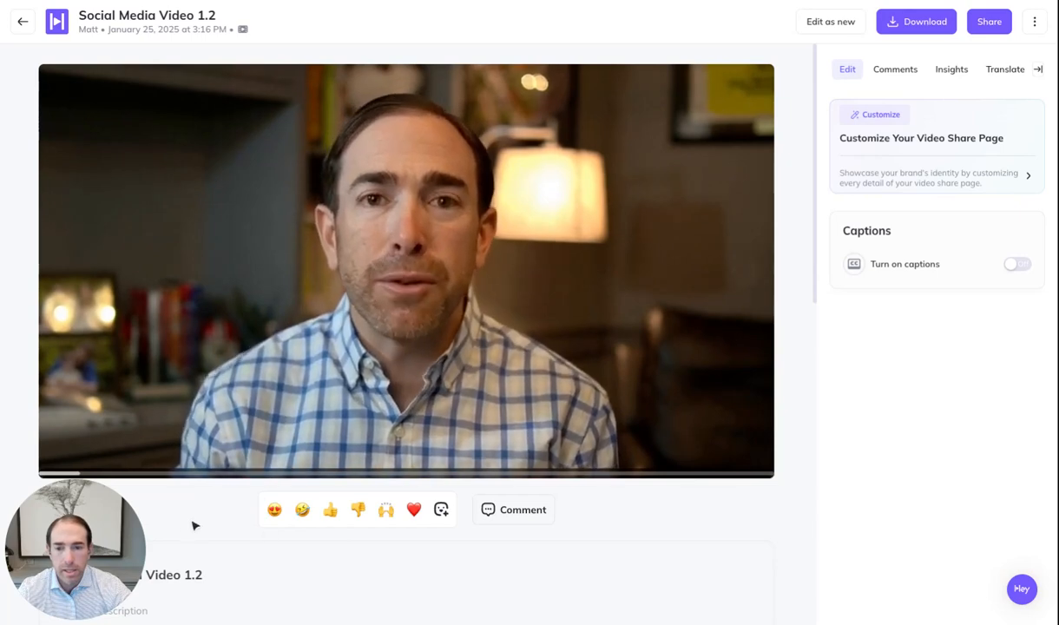
{"action": "left_click", "coordinate": [63, 456]}
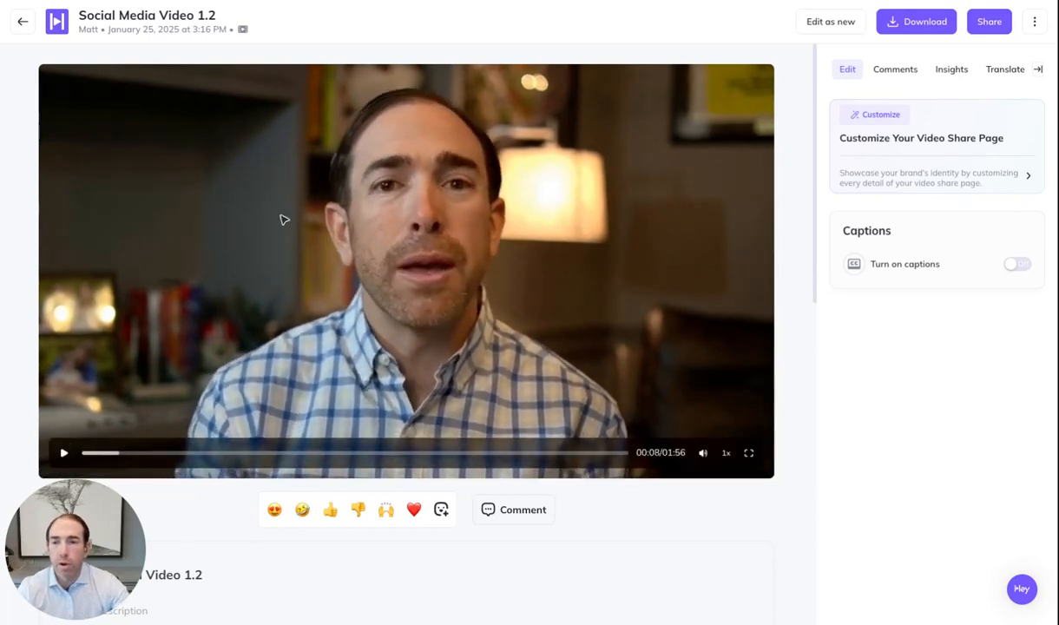
{"action": "left_click", "coordinate": [24, 23]}
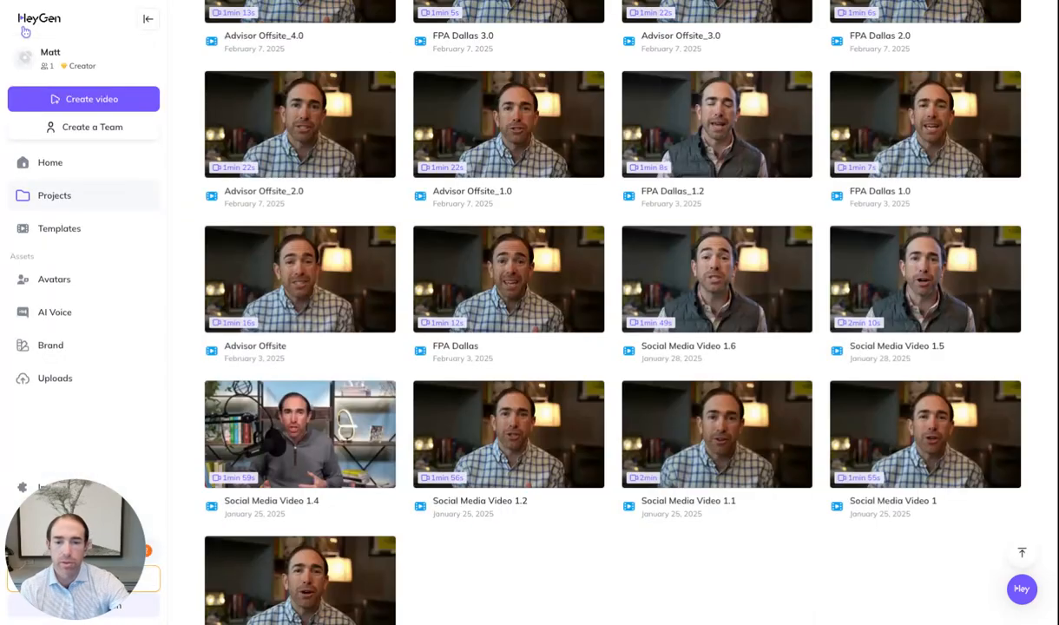
{"action": "scroll", "coordinate": [610, 219], "scroll_direction": "up", "scroll_amount": 8}
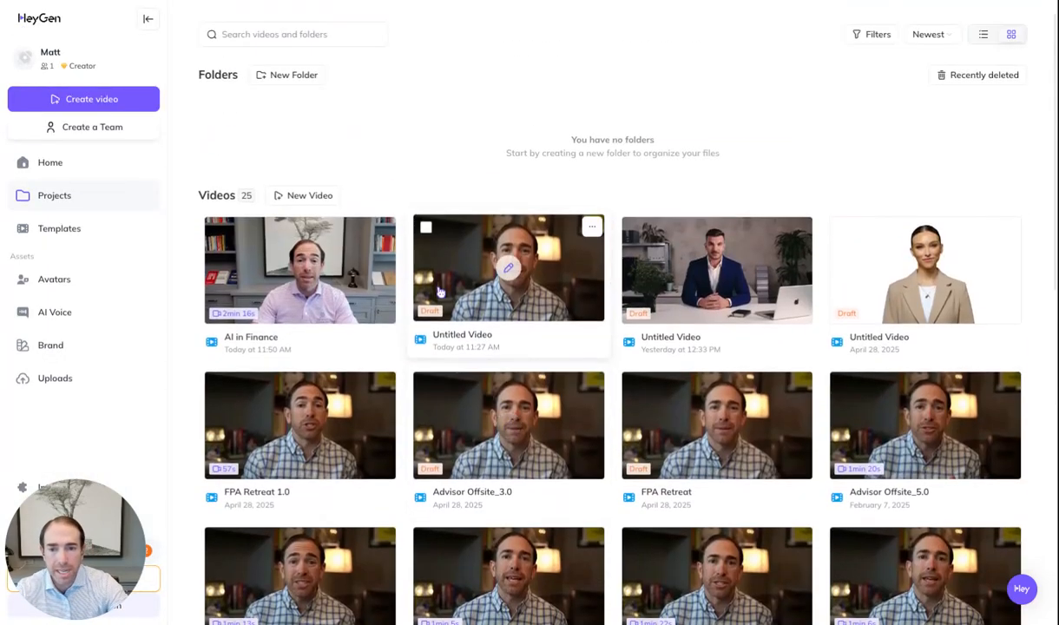
Reopen the 'AI in Finance' video and play its first five seconds
{"action": "left_click", "coordinate": [300, 266]}
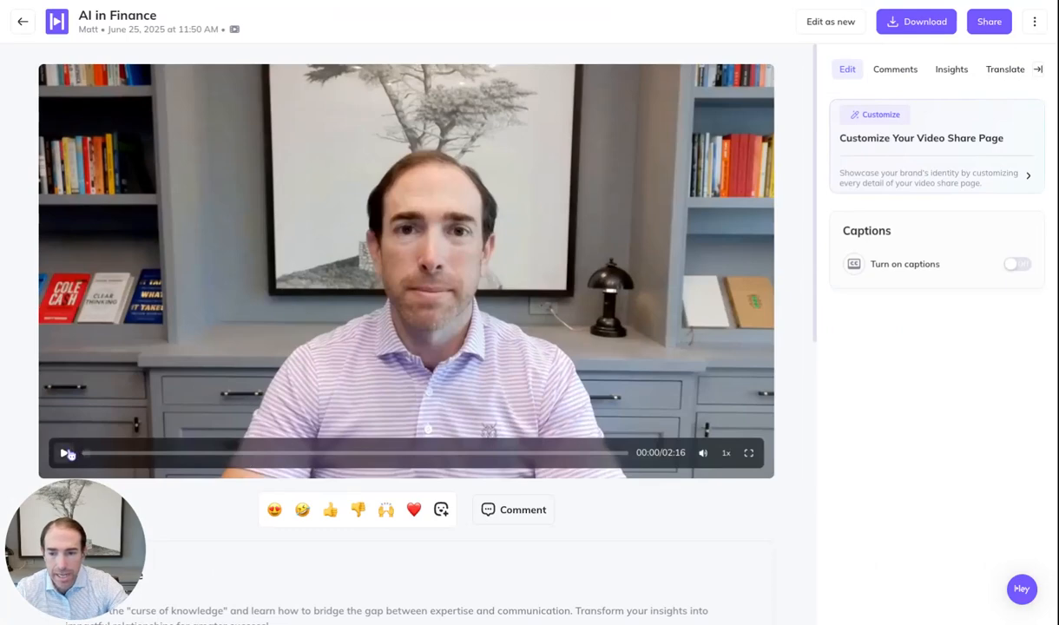
{"action": "left_click", "coordinate": [65, 452]}
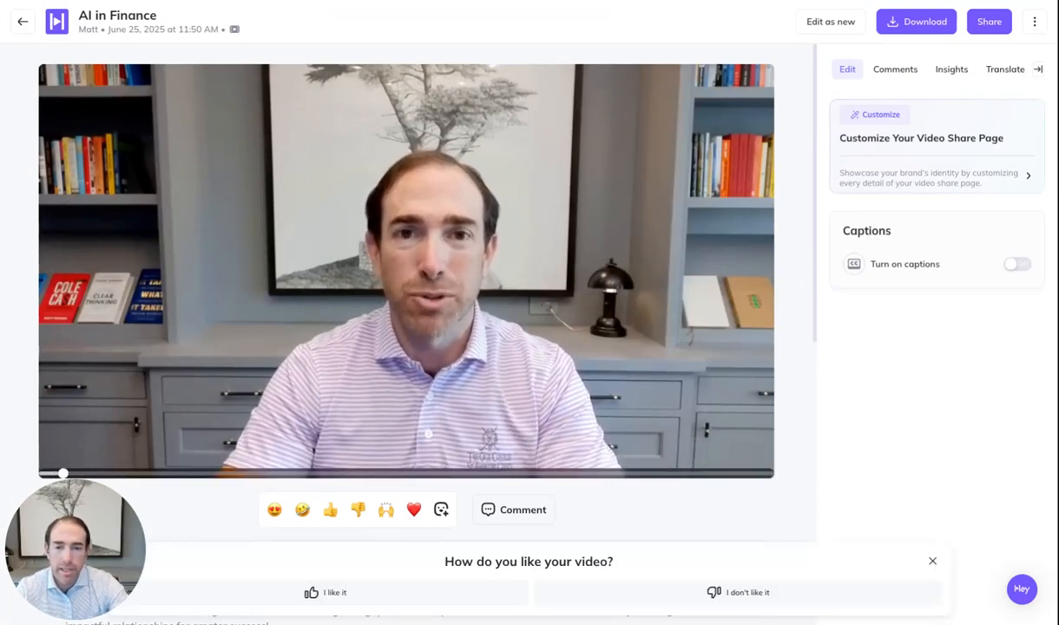
{"action": "left_click", "coordinate": [62, 456]}
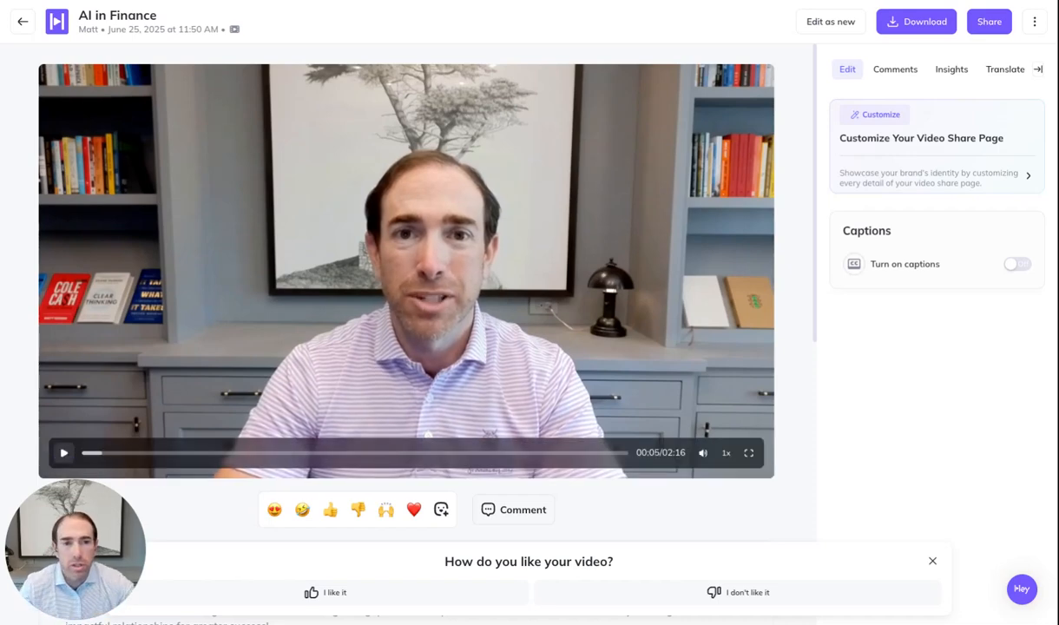
Review the video's download options and sharing options, then close the sharing panel
{"action": "left_click", "coordinate": [918, 32]}
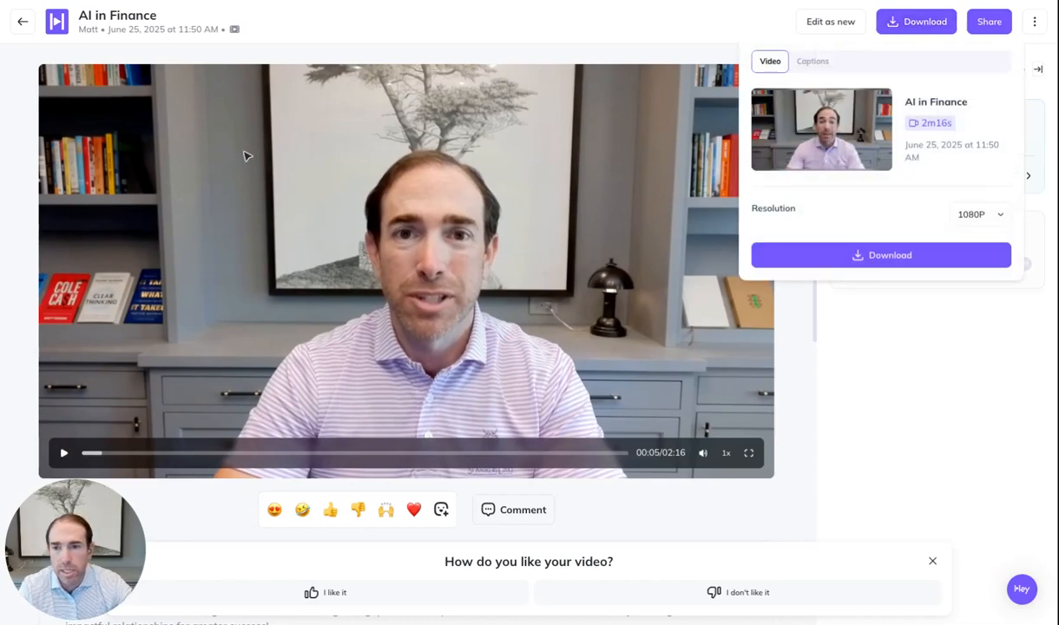
{"action": "left_click", "coordinate": [998, 28]}
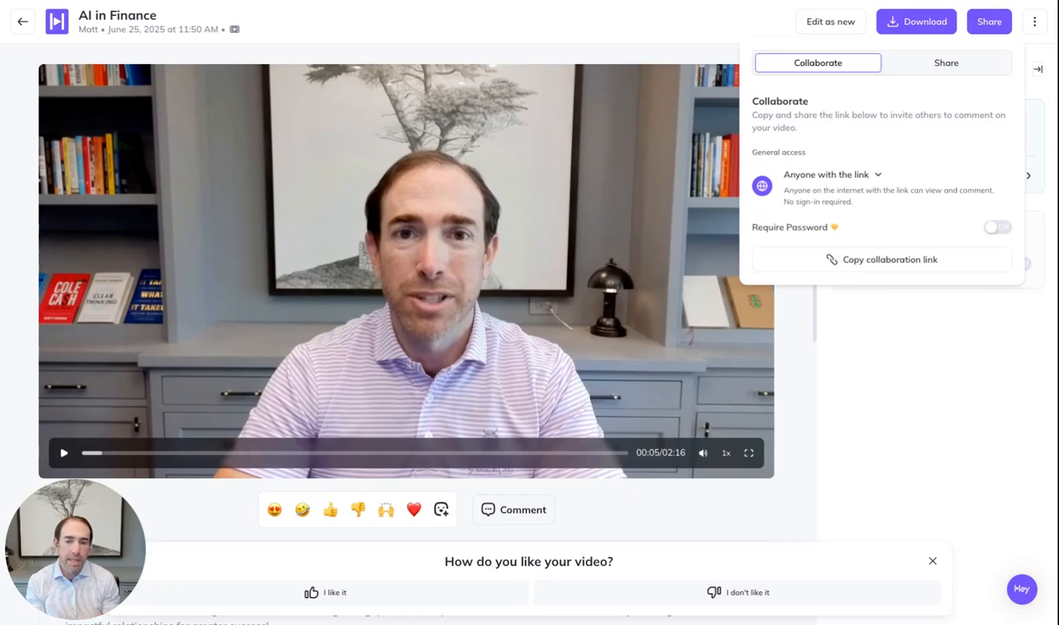
{"action": "left_click", "coordinate": [799, 359]}
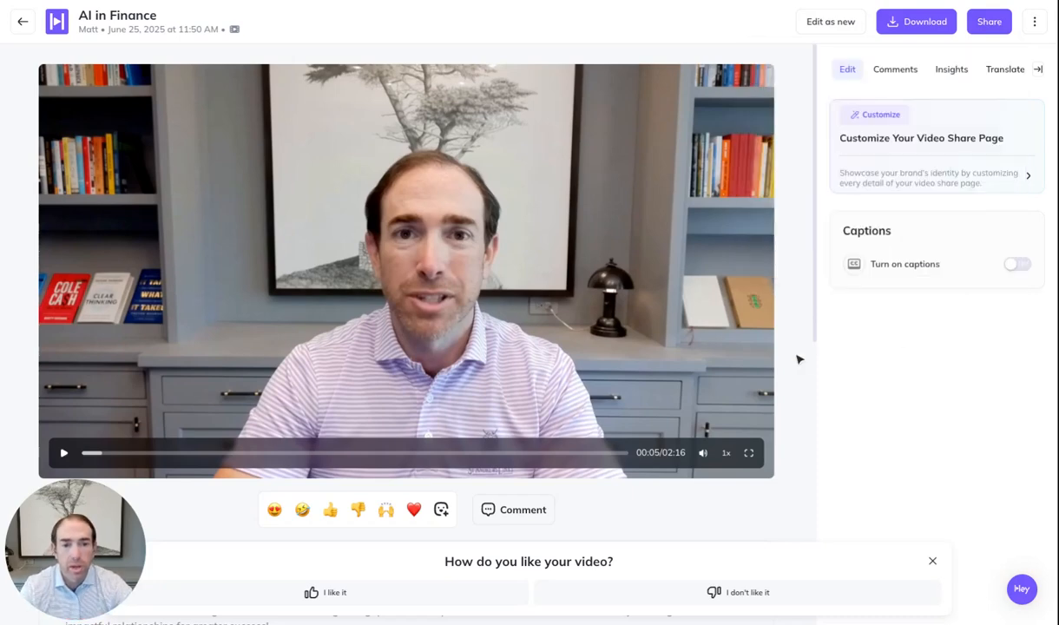